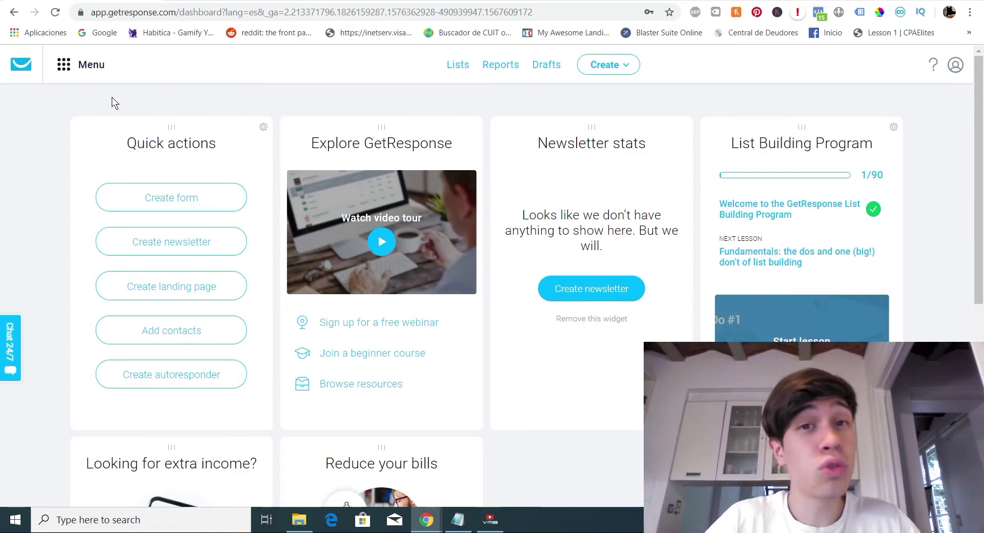
- Open the Lists page showing youtubedemo with 0 contacts and myaffiliateclub with 83
{"action": "left_click", "coordinate": [458, 65]}
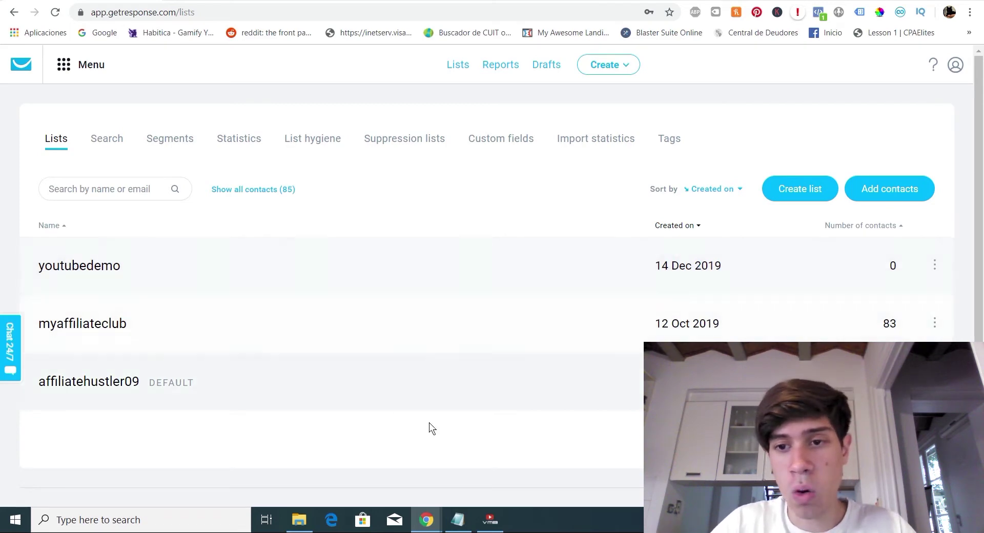
{"action": "left_click", "coordinate": [802, 199]}
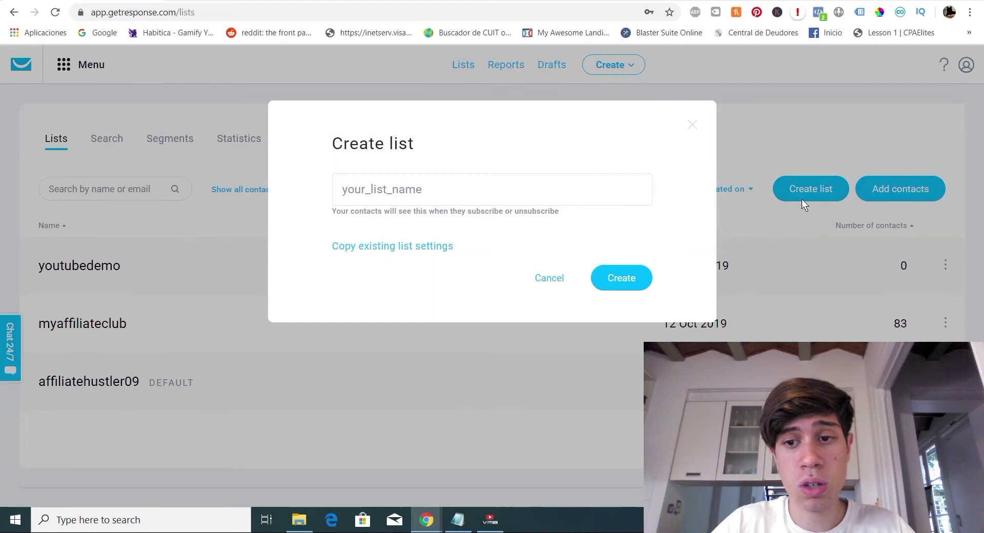
{"action": "left_click", "coordinate": [434, 193]}
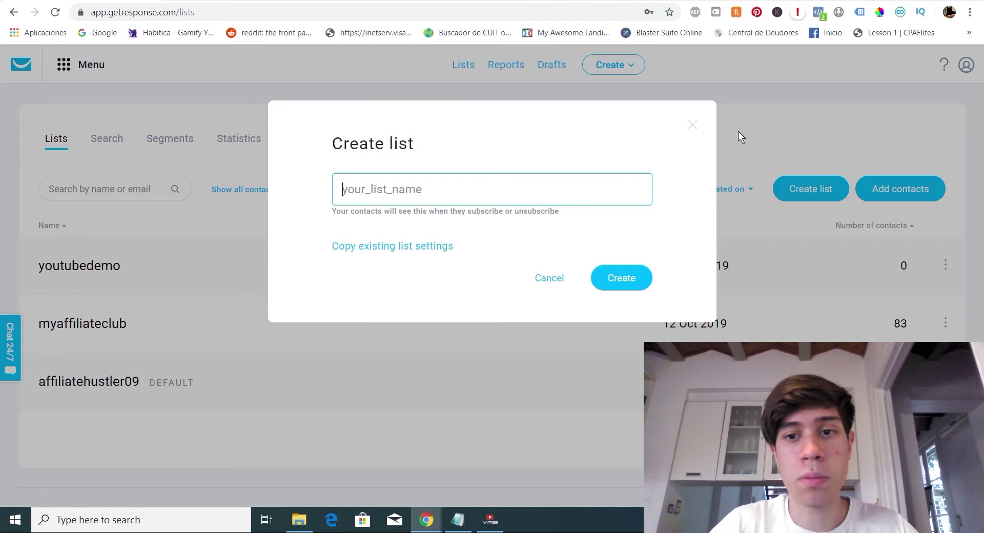
{"action": "left_click", "coordinate": [691, 125]}
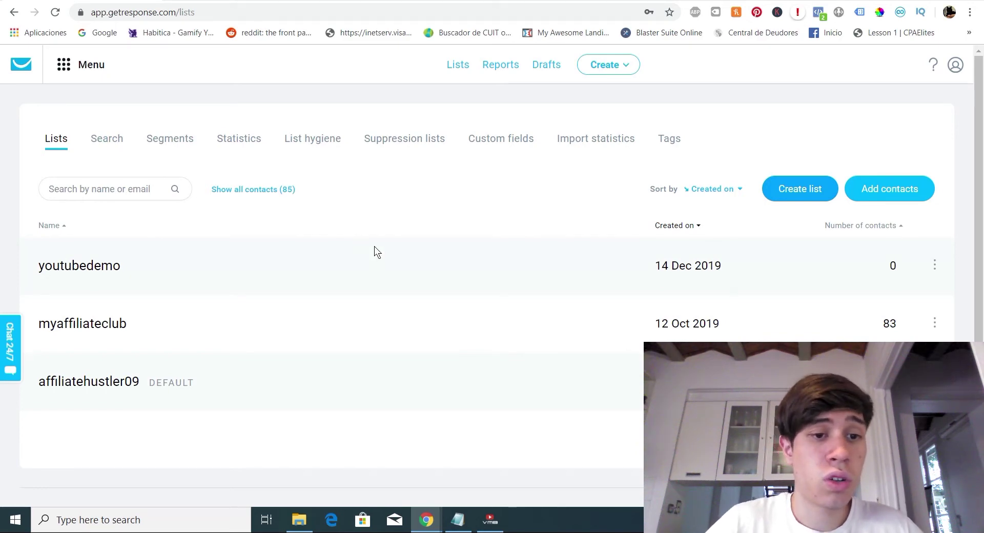
- Go to Autoresponders under Communication tools, listing the switched-off 'youtube demo' autoresponder
{"action": "left_click", "coordinate": [79, 64]}
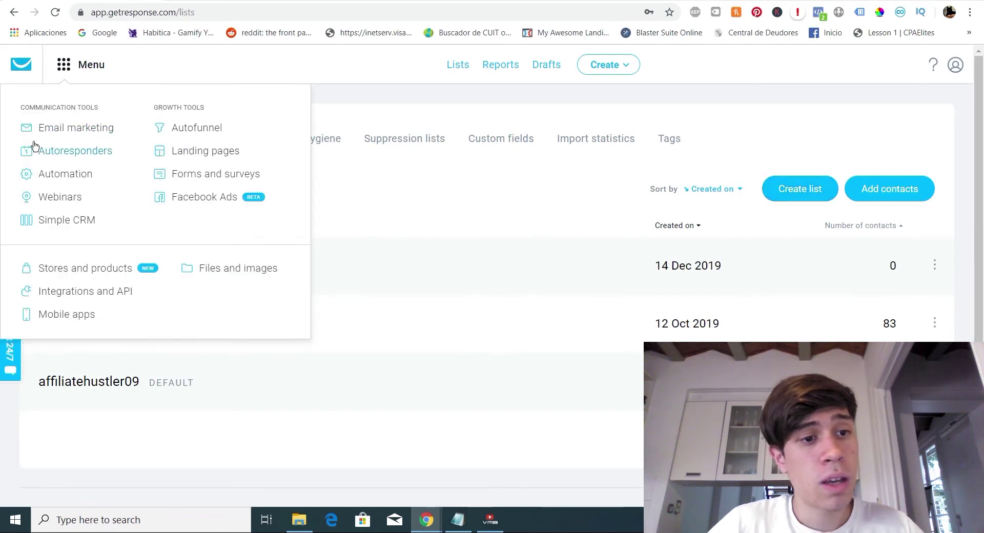
{"action": "left_click", "coordinate": [103, 150]}
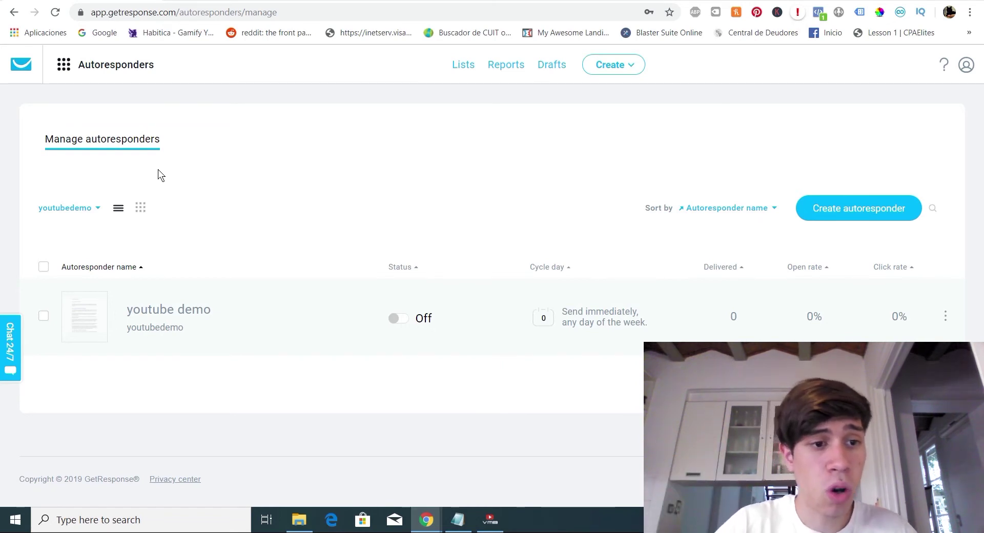
- Filter autoresponders to affiliatehustler09 and myaffiliateclub, briefly previewing the calendar grid view
{"action": "left_click", "coordinate": [61, 215]}
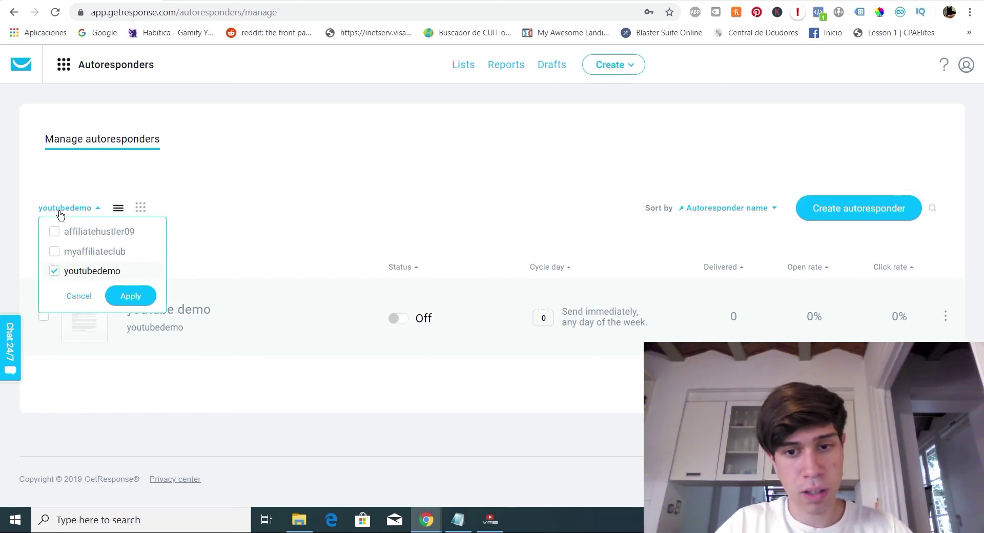
{"action": "left_click", "coordinate": [54, 232]}
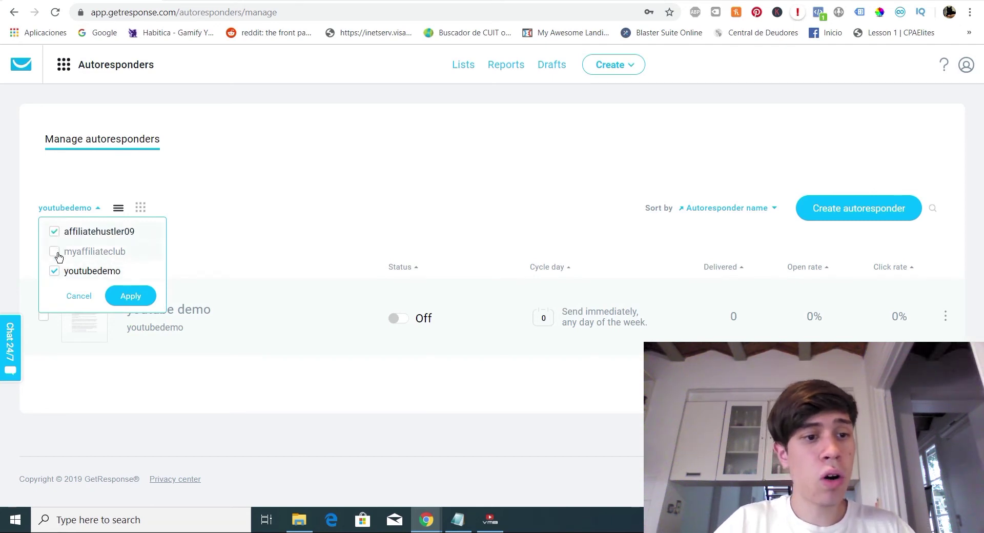
{"action": "left_click", "coordinate": [55, 252]}
{"action": "left_click", "coordinate": [131, 295]}
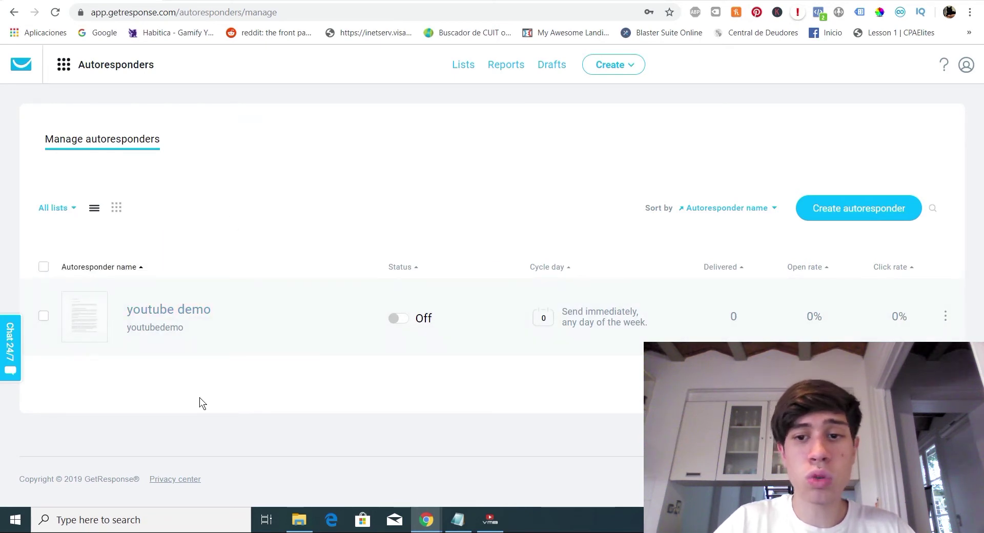
{"action": "left_click", "coordinate": [117, 209]}
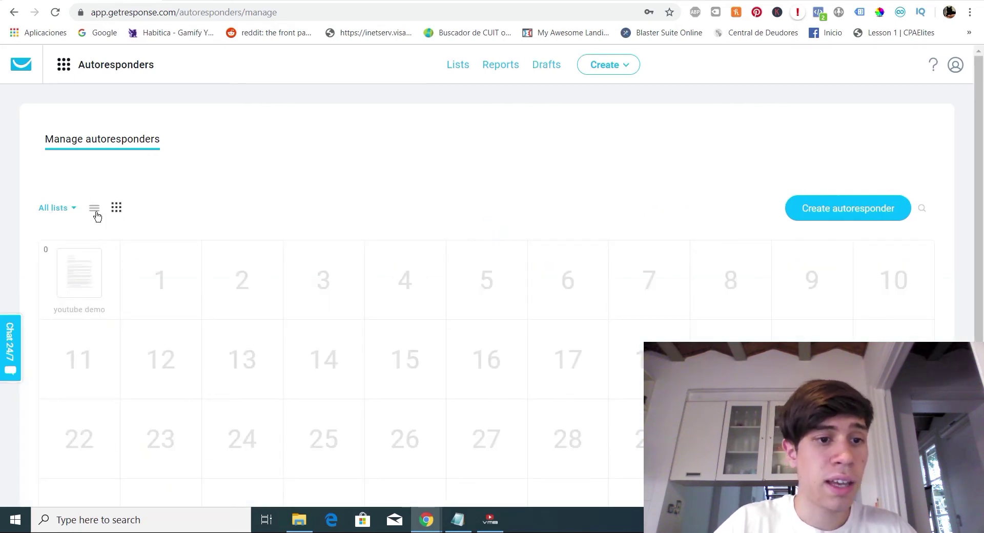
{"action": "mouse_move", "coordinate": [78, 265]}
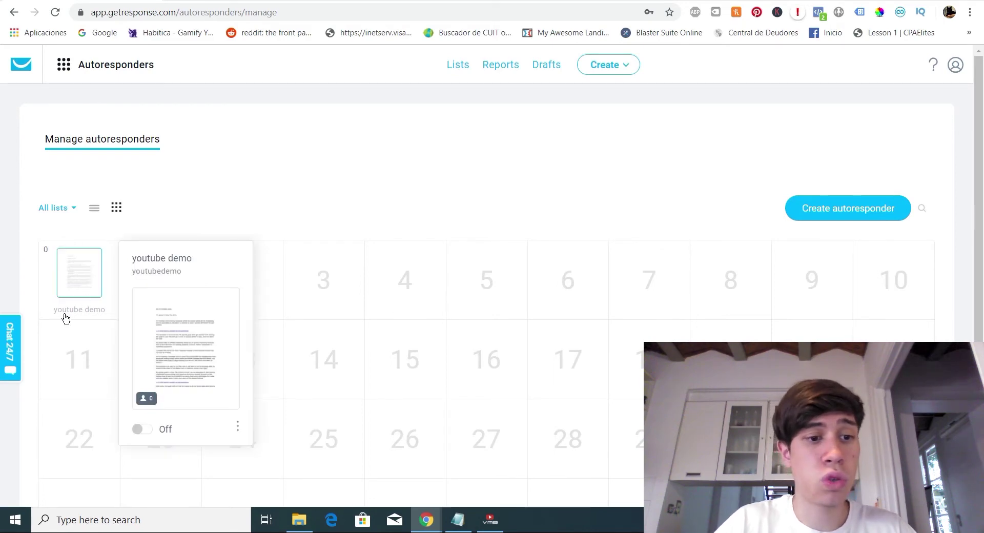
{"action": "left_click", "coordinate": [93, 208]}
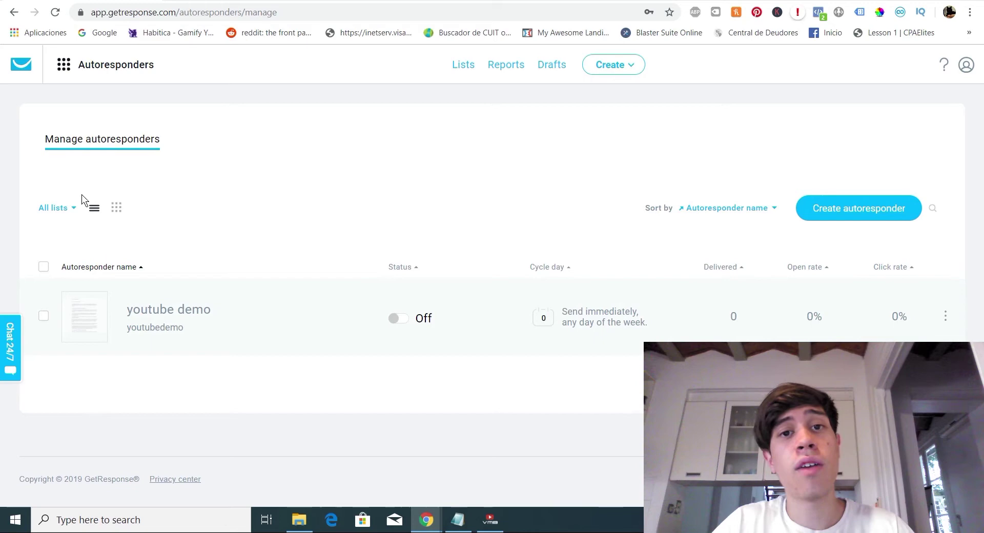
- Narrow the list filter to affiliatehustler09 only and apply it
{"action": "left_click", "coordinate": [74, 210]}
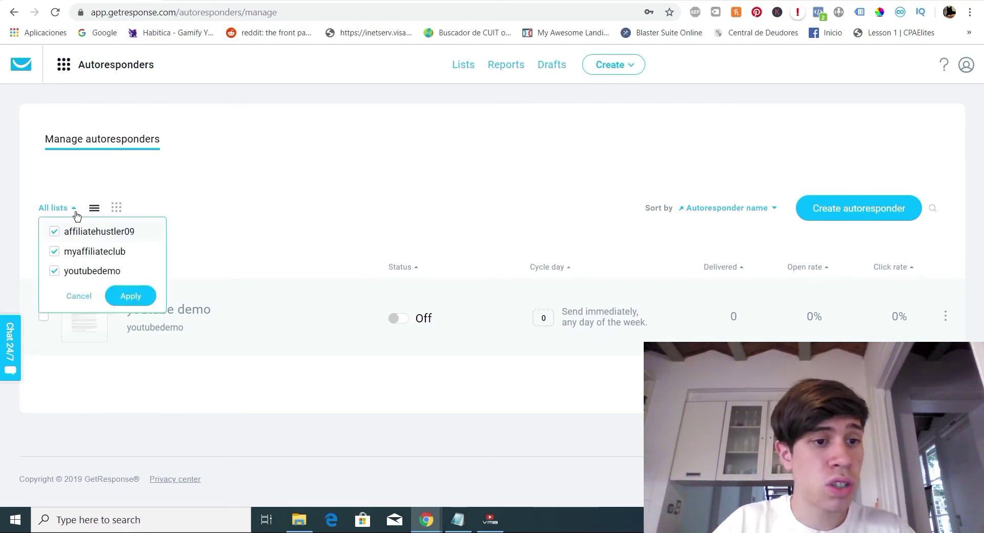
{"action": "left_click", "coordinate": [55, 251]}
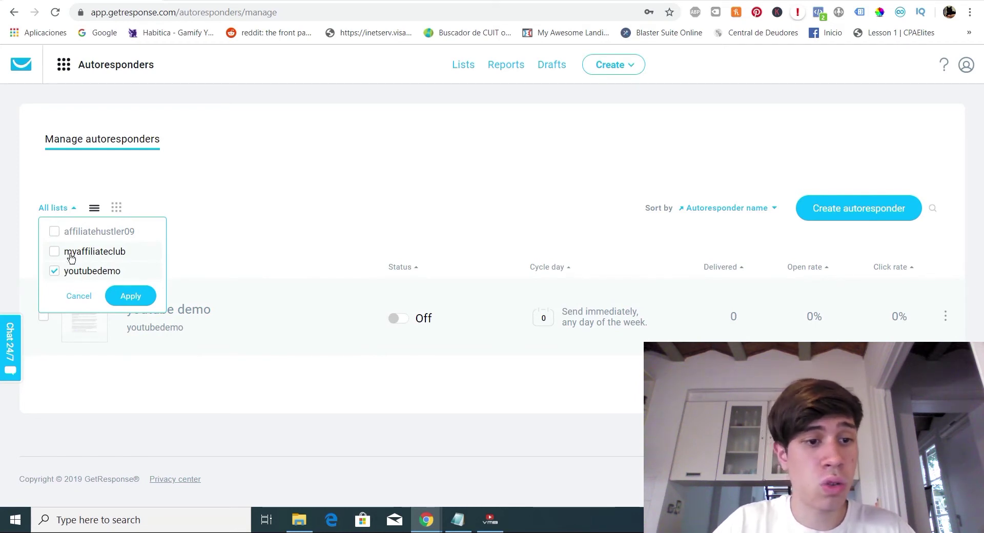
{"action": "left_click", "coordinate": [54, 271]}
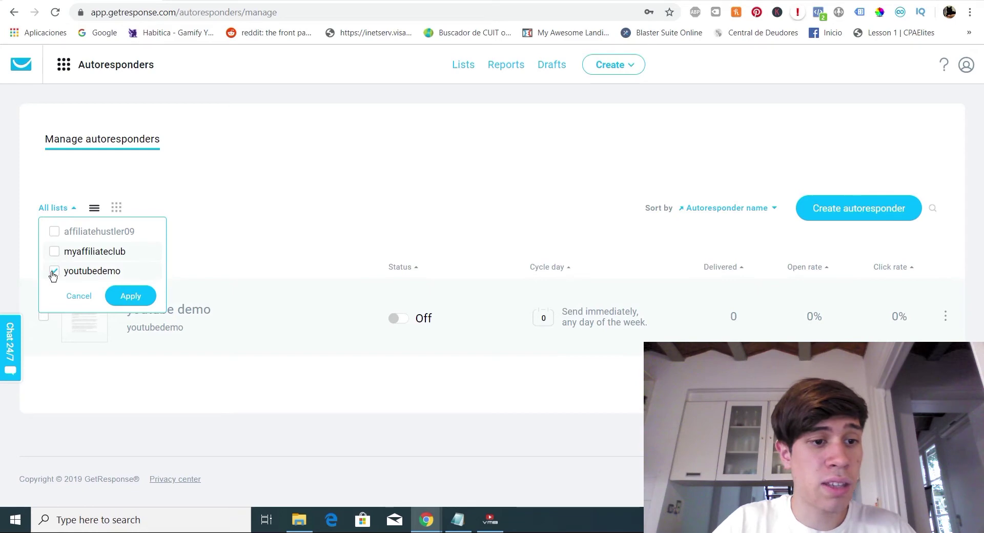
{"action": "left_click", "coordinate": [54, 232]}
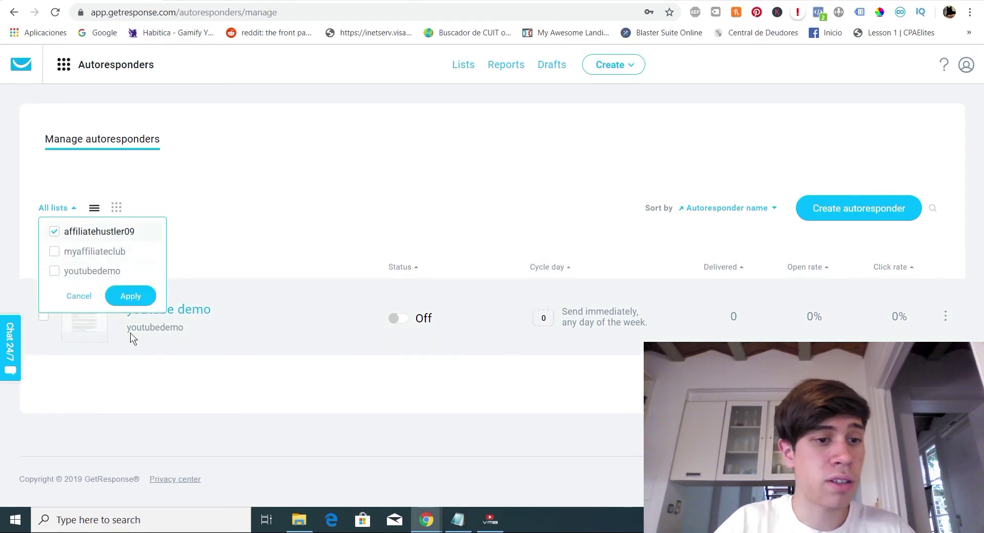
{"action": "left_click", "coordinate": [138, 296]}
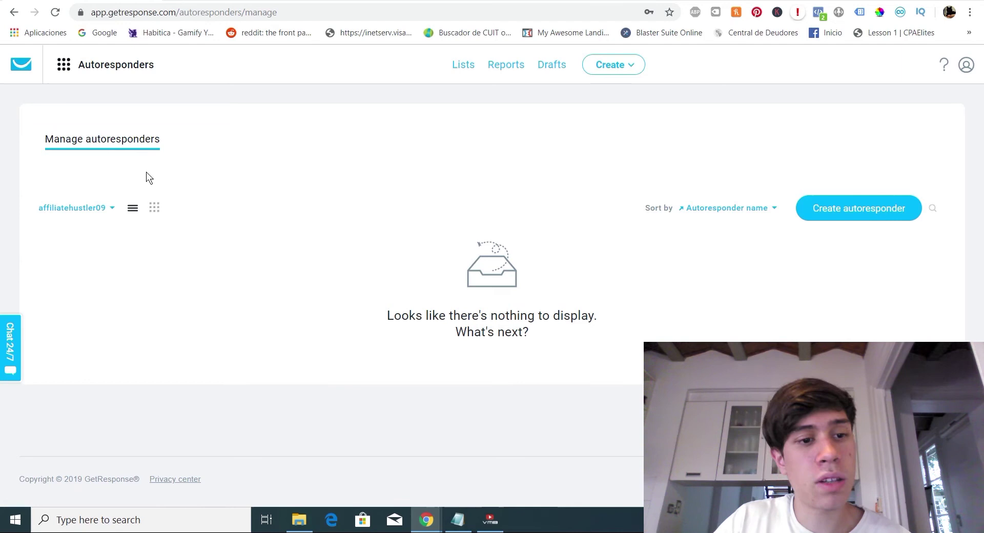
- Switch to the calendar grid and scroll to the empty days 0–39
{"action": "left_click", "coordinate": [154, 208]}
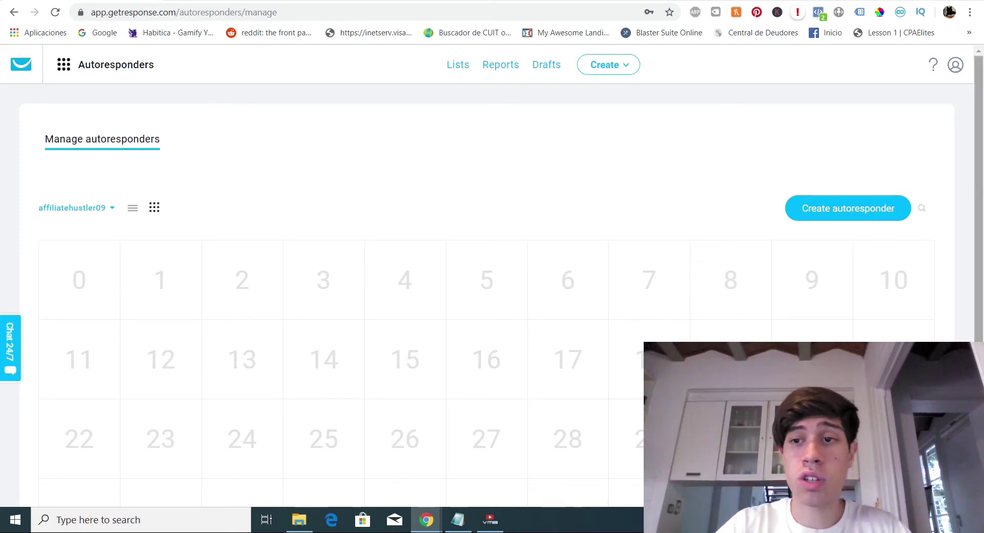
{"action": "left_click_drag", "start_coordinate": [983, 99], "coordinate": [934, 121]}
{"action": "mouse_move", "coordinate": [81, 246]}
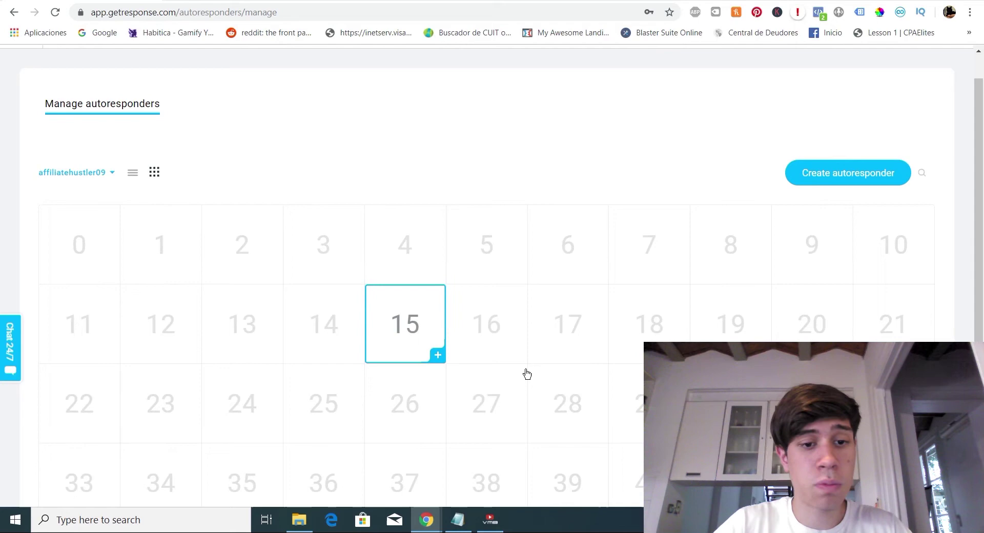
{"action": "left_click_drag", "start_coordinate": [976, 308], "coordinate": [975, 371]}
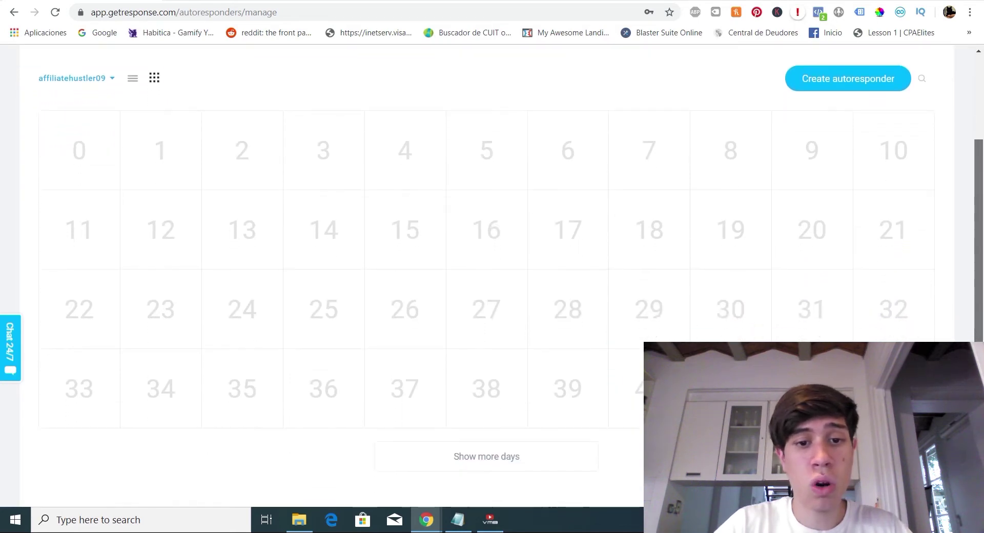
{"action": "mouse_move", "coordinate": [268, 161]}
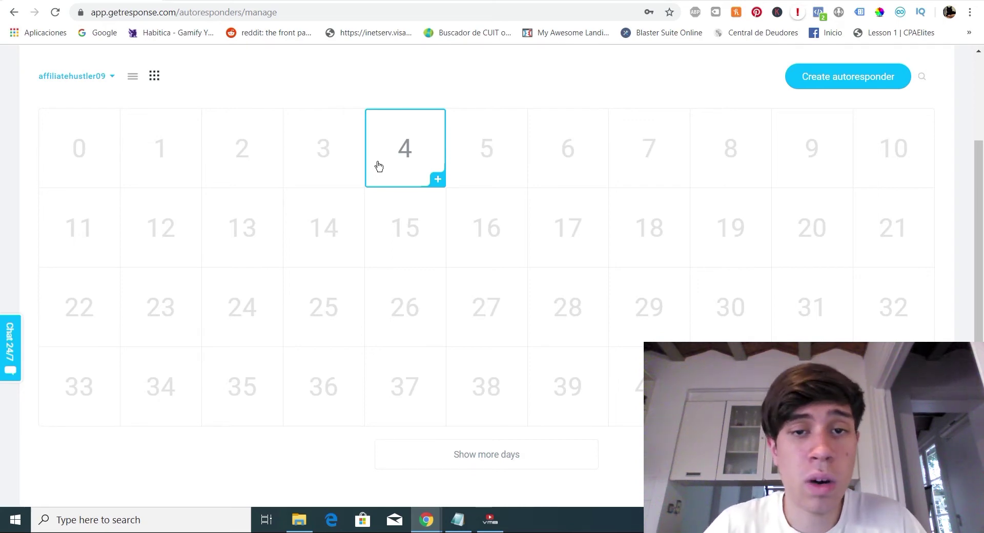
- Add an autoresponder on day 0 and name it 'youtube 2'
{"action": "left_click", "coordinate": [110, 180]}
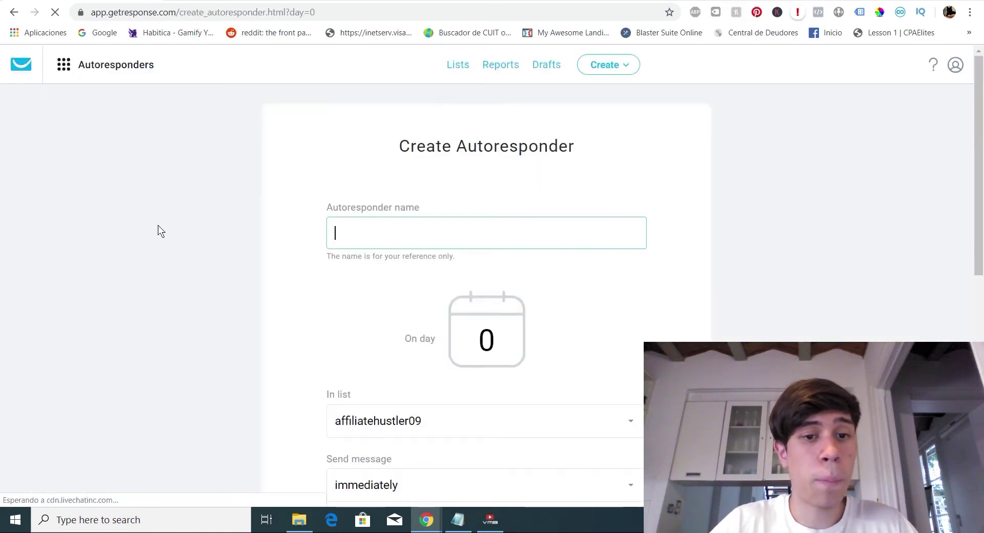
{"action": "left_click", "coordinate": [424, 244]}
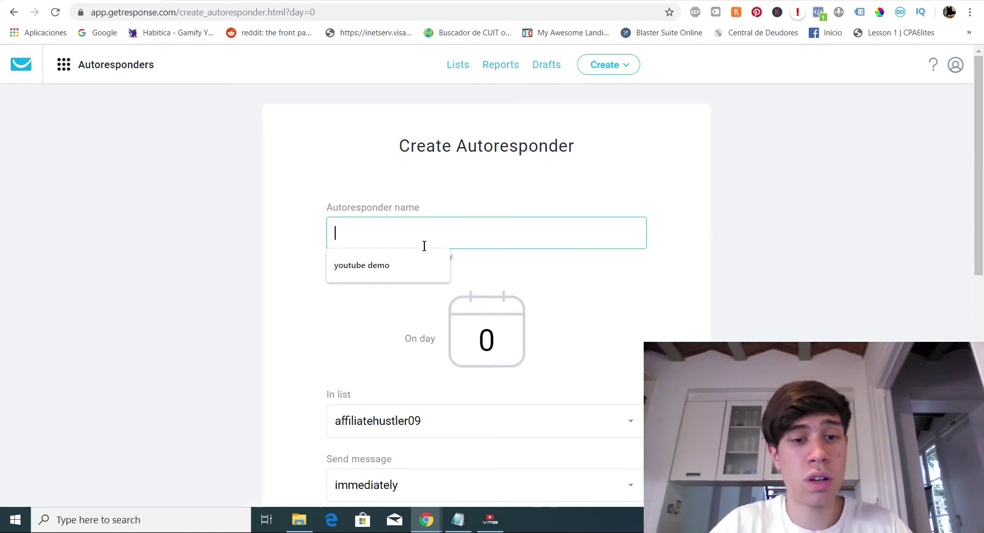
{"action": "type", "text": "yout"}
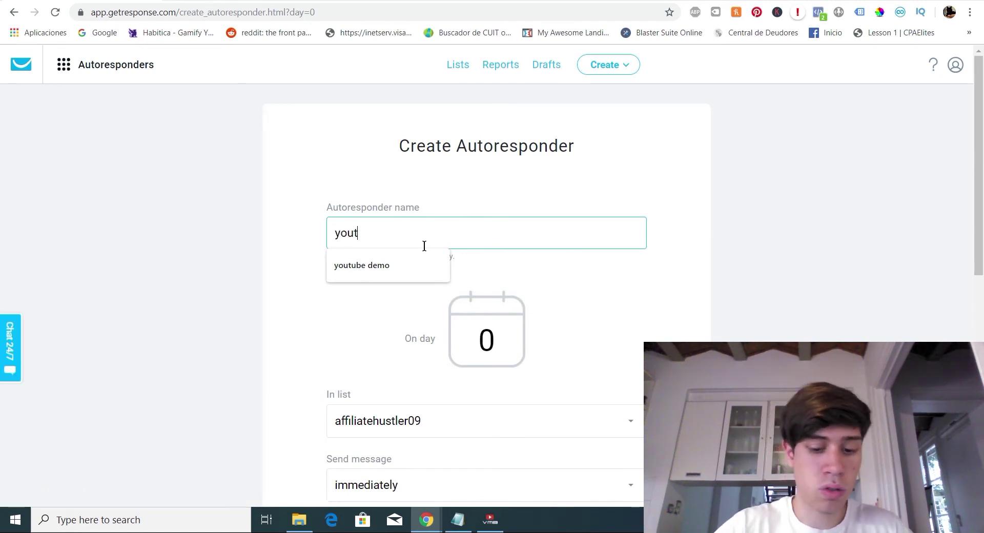
{"action": "type", "text": "ube 2"}
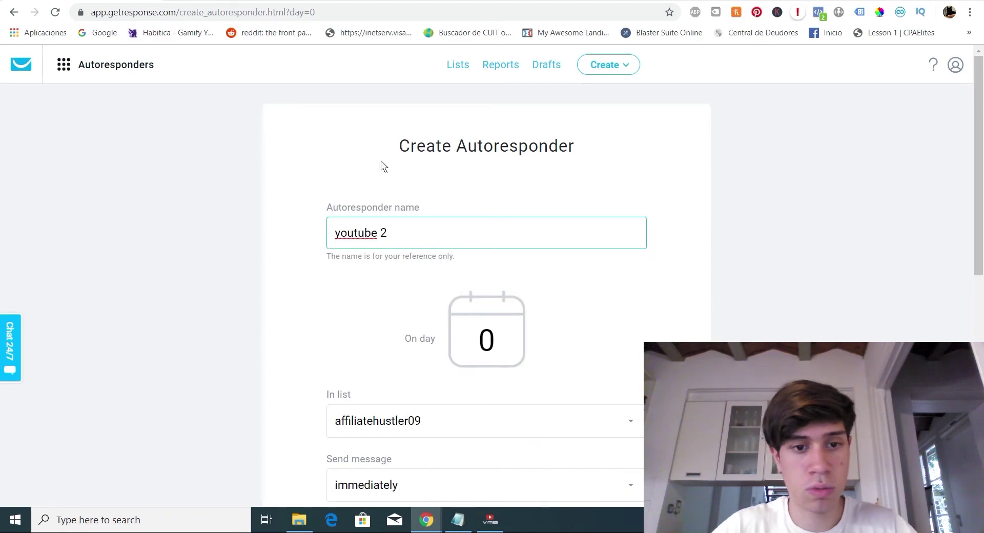
{"action": "scroll", "coordinate": [426, 225], "scroll_direction": "down", "scroll_amount": 8}
{"action": "scroll", "coordinate": [446, 222], "scroll_direction": "up", "scroll_amount": 8}
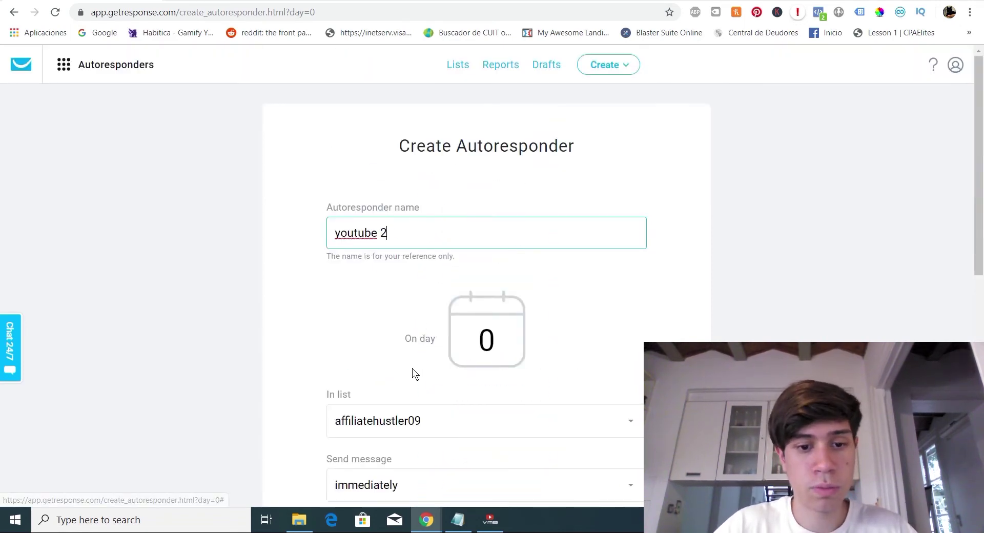
{"action": "scroll", "coordinate": [434, 409], "scroll_direction": "down", "scroll_amount": 2}
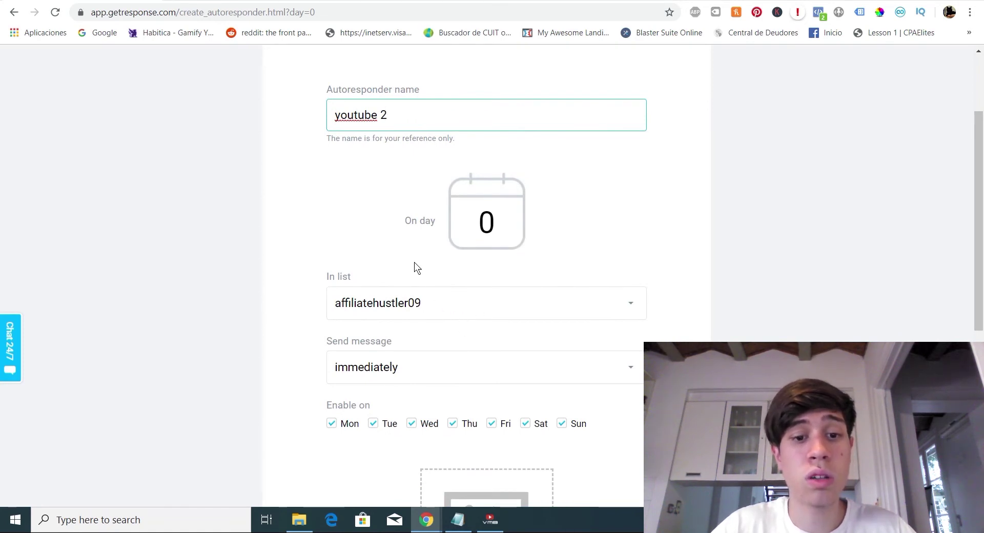
{"action": "scroll", "coordinate": [521, 350], "scroll_direction": "down", "scroll_amount": 2}
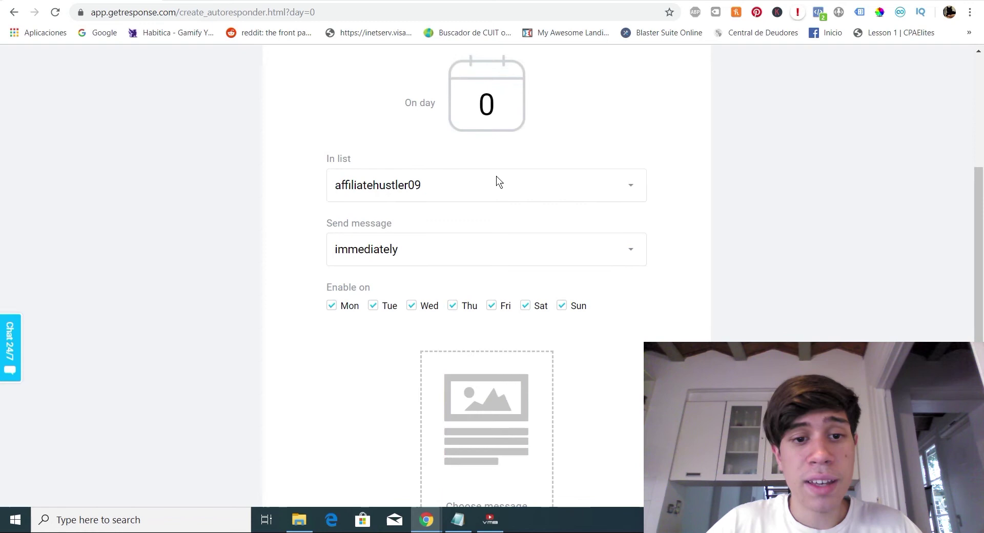
{"action": "left_click", "coordinate": [440, 262]}
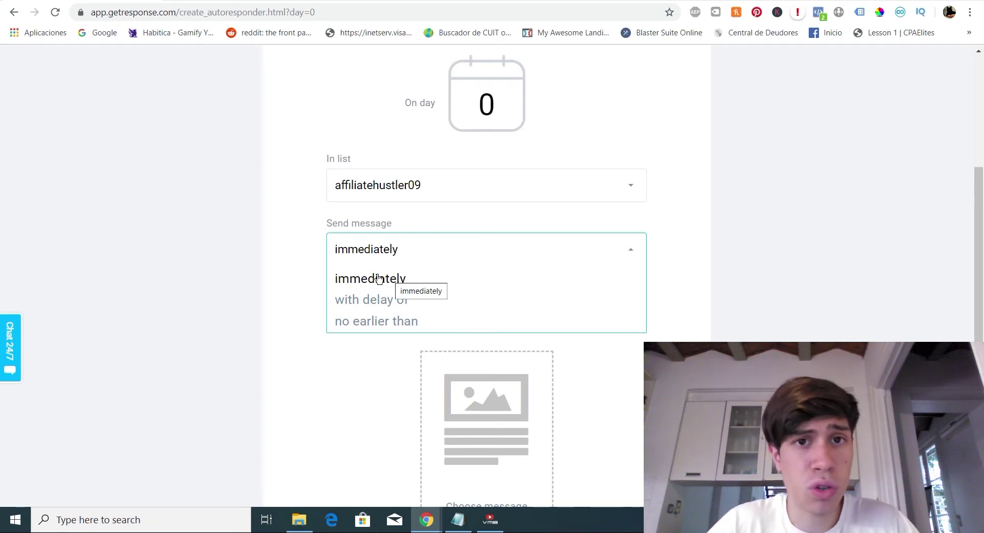
{"action": "left_click", "coordinate": [395, 308]}
{"action": "left_click", "coordinate": [392, 310]}
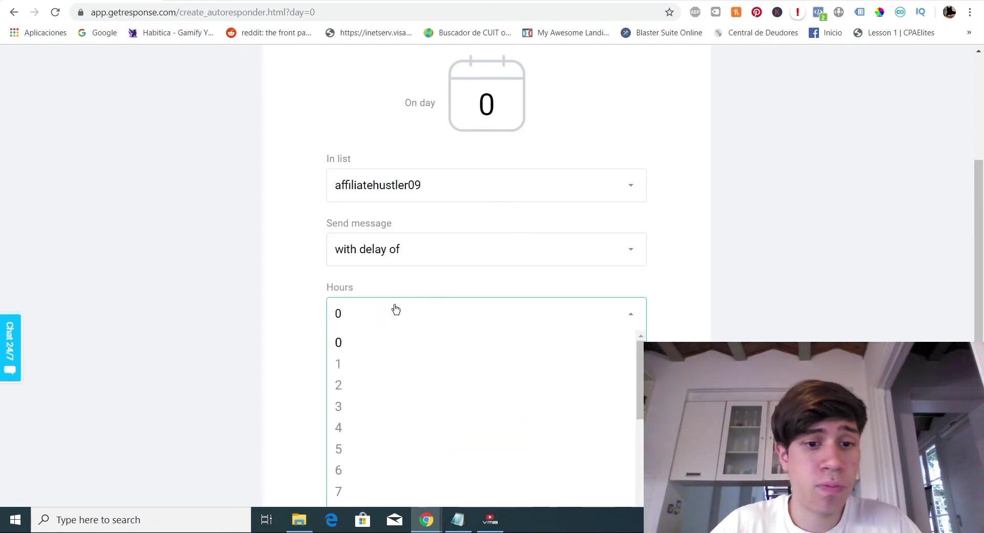
{"action": "scroll", "coordinate": [376, 410], "scroll_direction": "down", "scroll_amount": 5}
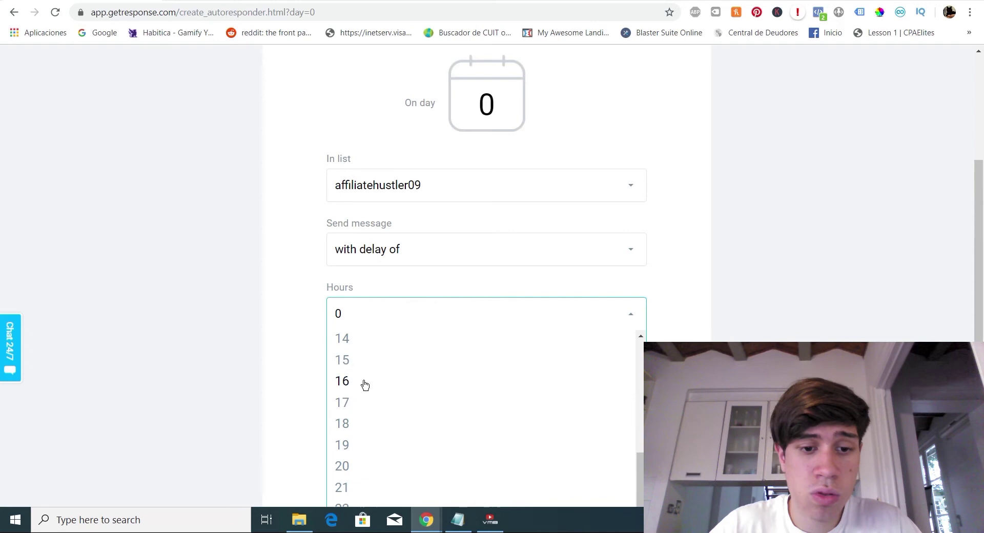
{"action": "scroll", "coordinate": [369, 375], "scroll_direction": "up", "scroll_amount": 5}
{"action": "left_click", "coordinate": [430, 277]}
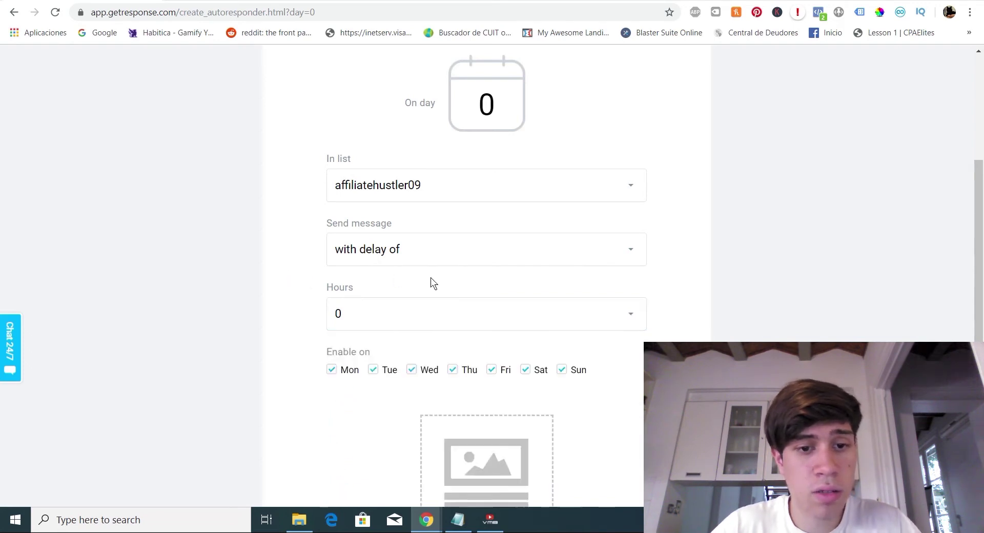
{"action": "left_click", "coordinate": [456, 253]}
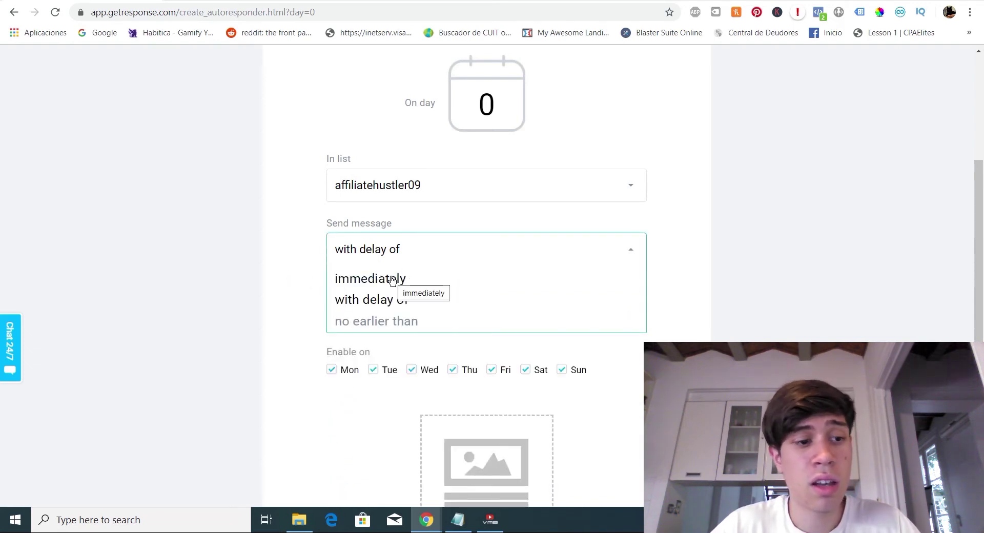
{"action": "left_click", "coordinate": [386, 321]}
{"action": "left_click", "coordinate": [395, 321]}
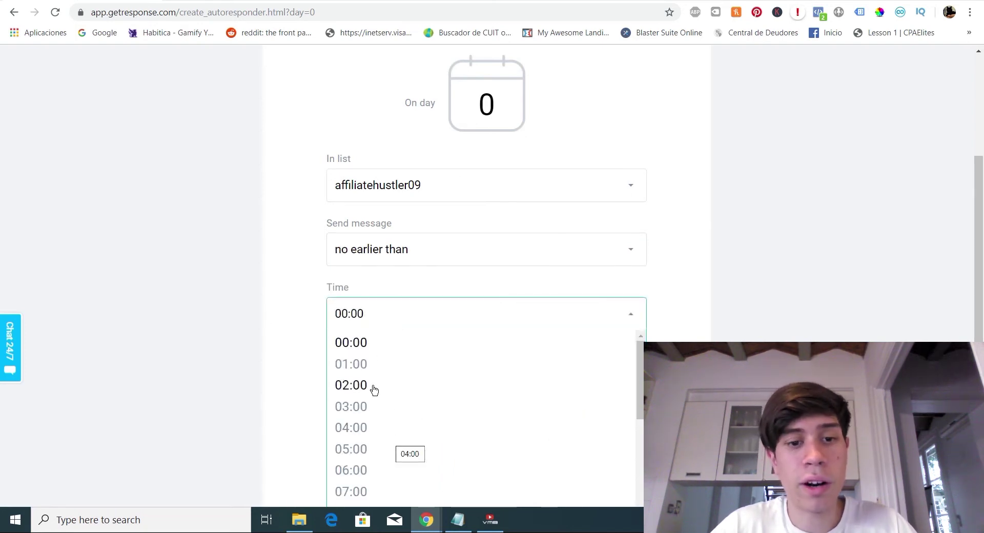
{"action": "left_click", "coordinate": [442, 263]}
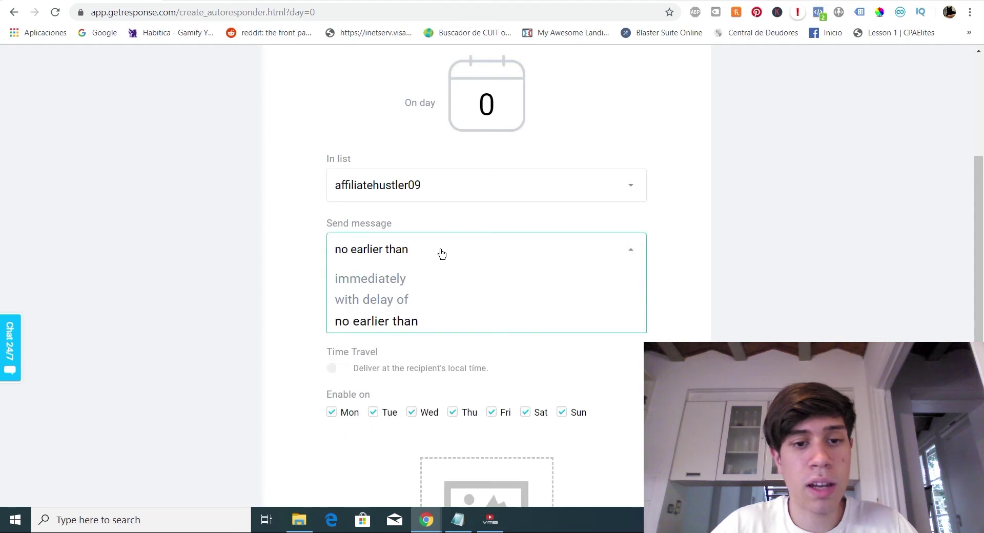
{"action": "left_click", "coordinate": [378, 281]}
{"action": "left_click_drag", "start_coordinate": [980, 195], "coordinate": [983, 259]}
- Choose 'Create new email' under Choose message to open the empty message settings
{"action": "scroll", "coordinate": [983, 259], "scroll_direction": "down", "scroll_amount": 2}
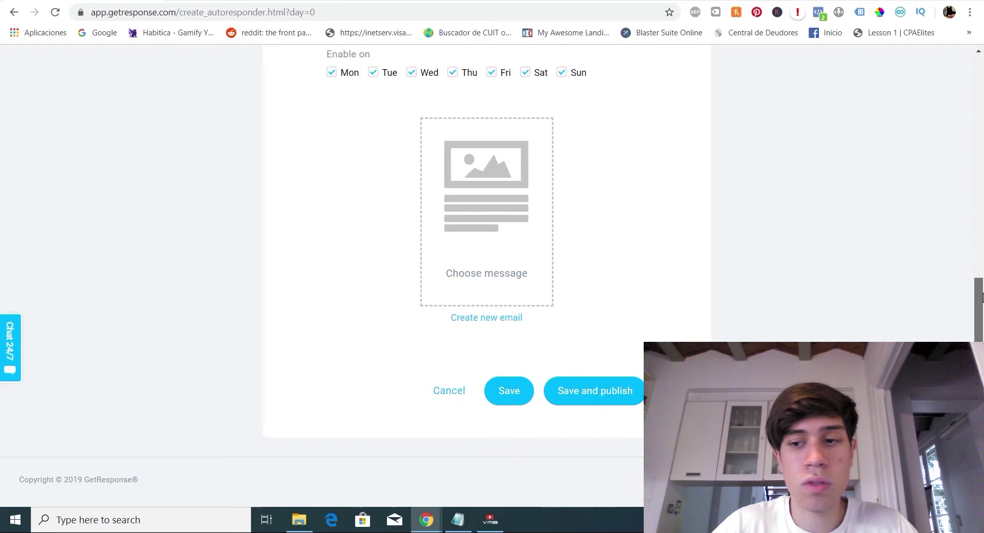
{"action": "scroll", "coordinate": [983, 259], "scroll_direction": "up", "scroll_amount": 2}
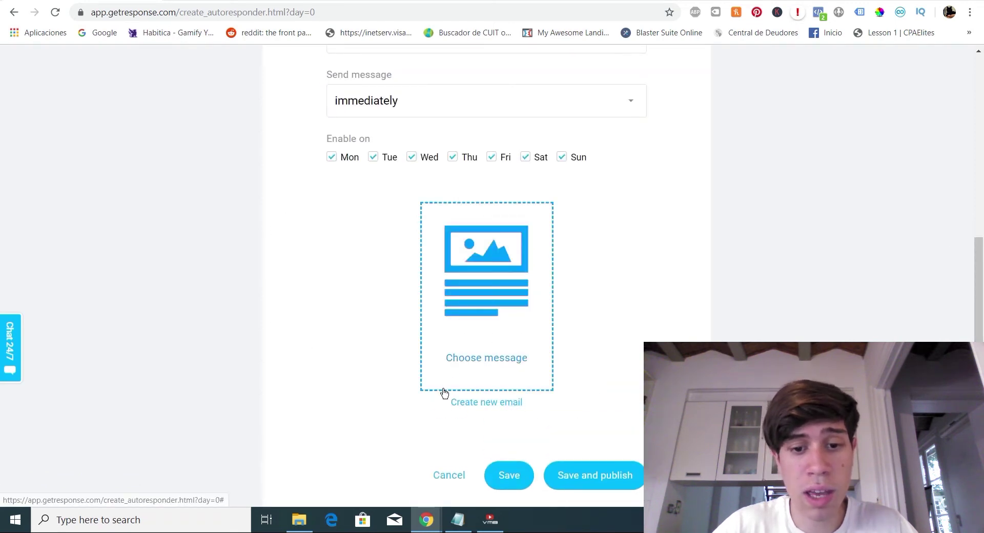
{"action": "left_click", "coordinate": [509, 404]}
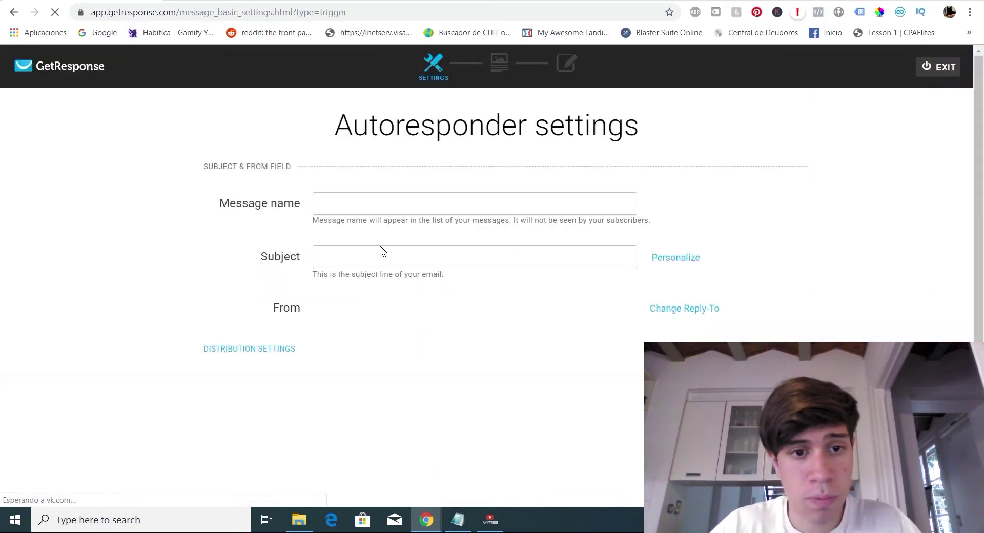
- Name the message 'DAY 1' with subject 'youtube demo' and continue to templates
{"action": "left_click", "coordinate": [352, 202]}
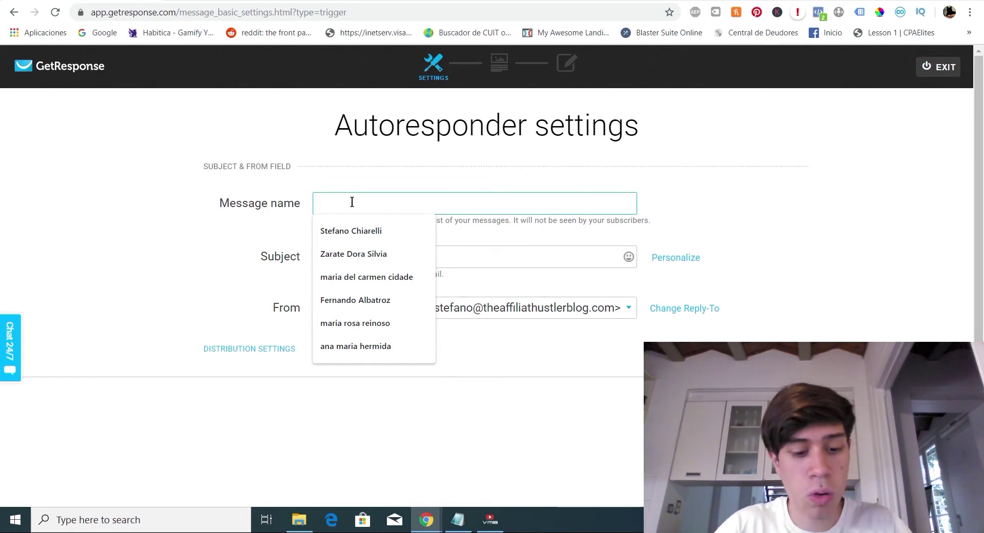
{"action": "type", "text": "DAY 1"}
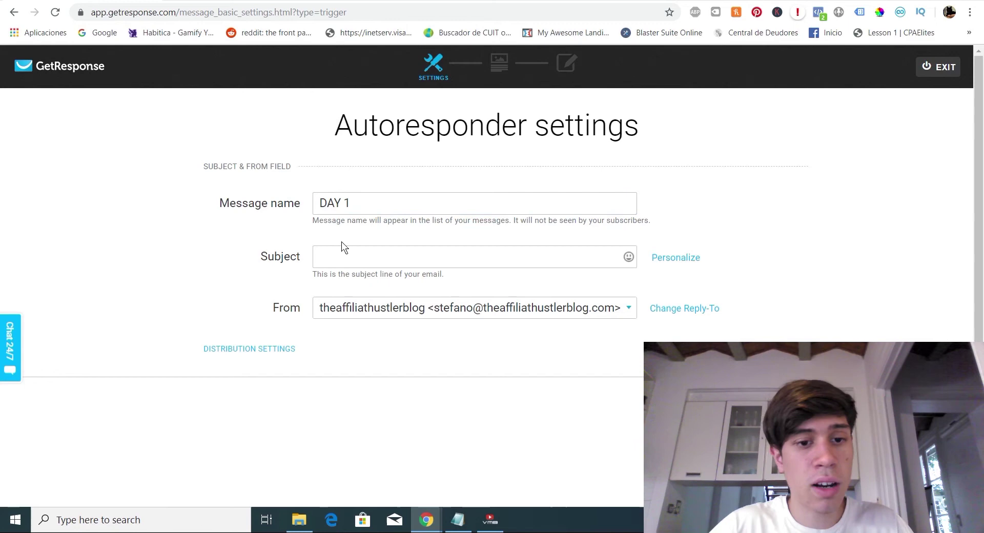
{"action": "left_click", "coordinate": [331, 256]}
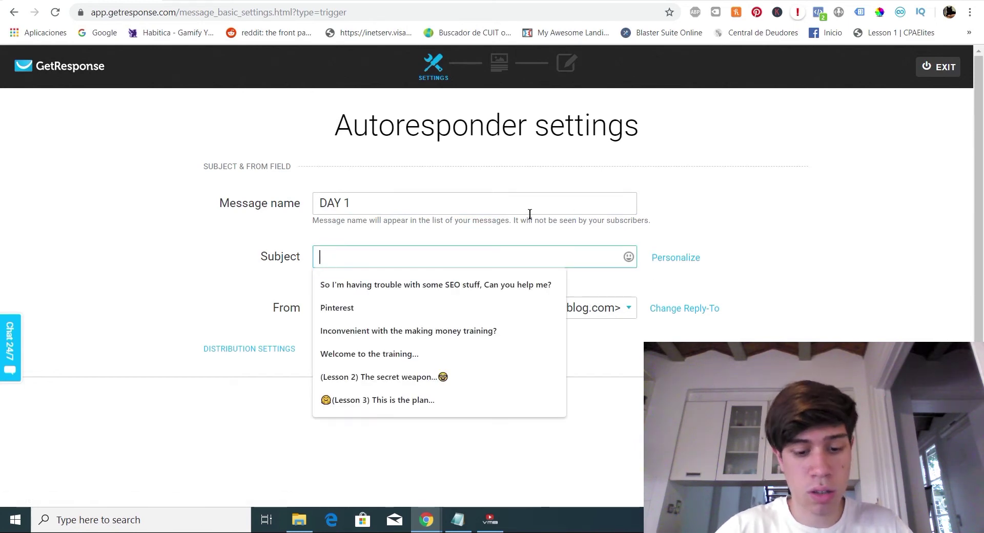
{"action": "type", "text": "youtub e d"}
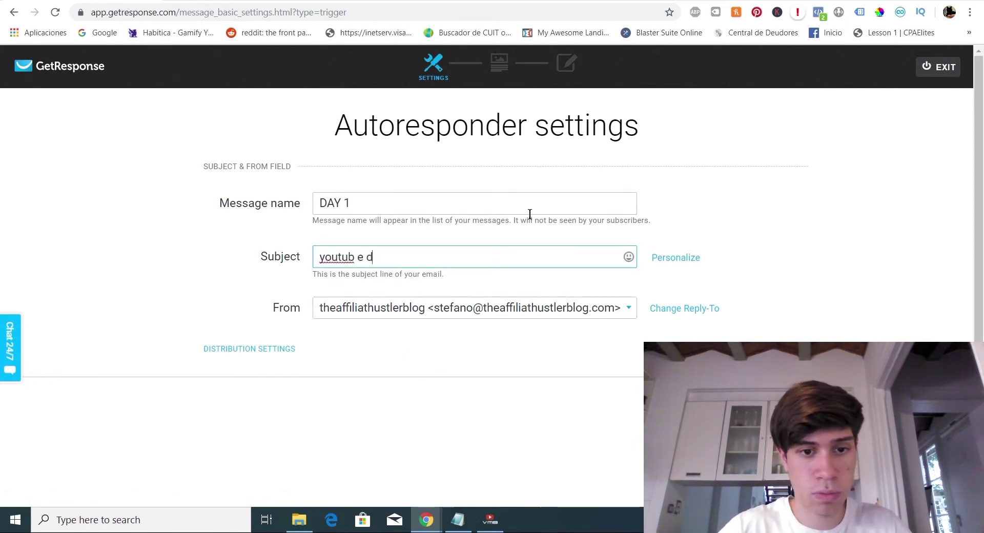
{"action": "key", "text": "BackSpace"}
{"action": "key", "text": "BackSpace"}
{"action": "key", "text": "BackSpace"}
{"action": "key", "text": "BackSpace"}
{"action": "type", "text": "e de"}
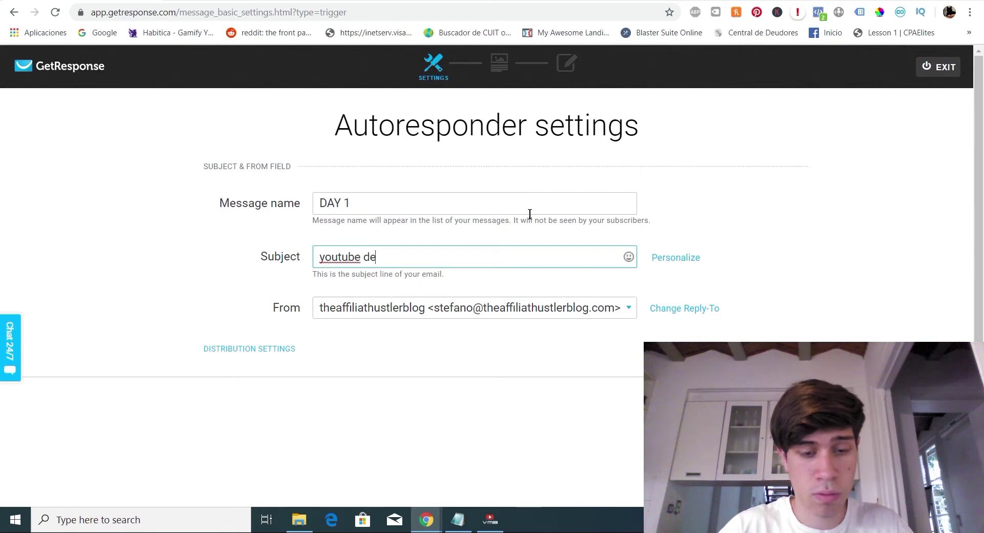
{"action": "type", "text": "mo"}
{"action": "left_click", "coordinate": [853, 274]}
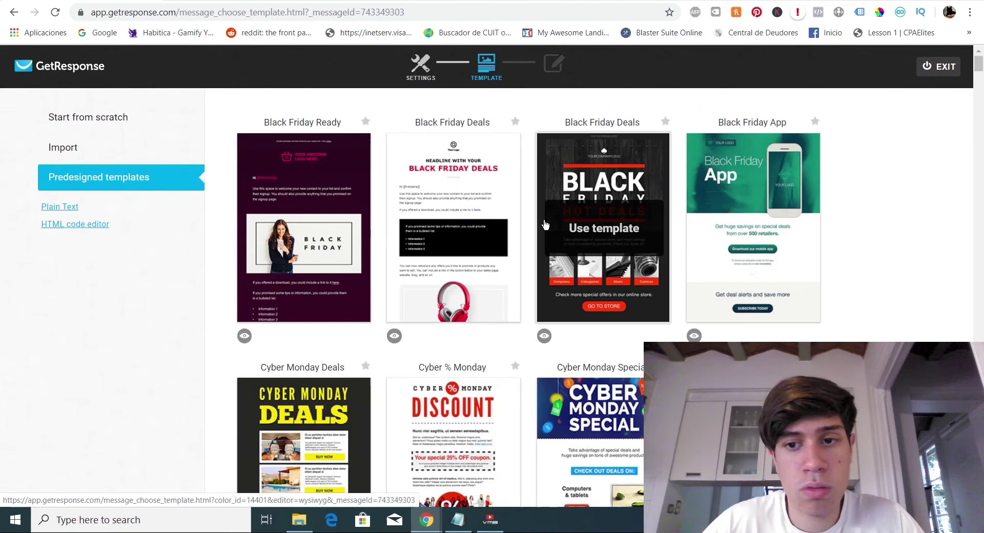
- Start the message from the Blank template among the column-layout templates
{"action": "left_click_drag", "start_coordinate": [979, 59], "coordinate": [957, 46]}
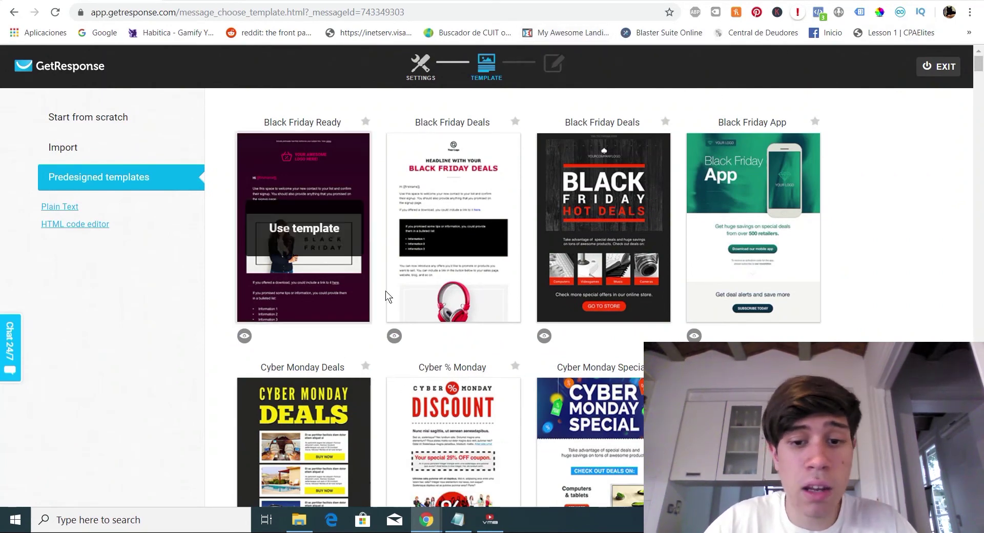
{"action": "mouse_move", "coordinate": [778, 323]}
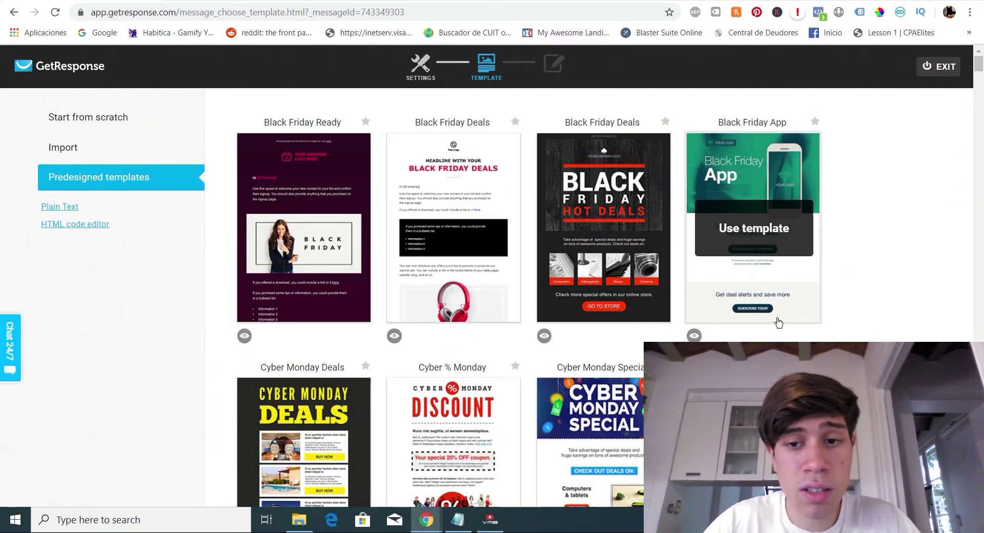
{"action": "left_click", "coordinate": [116, 130]}
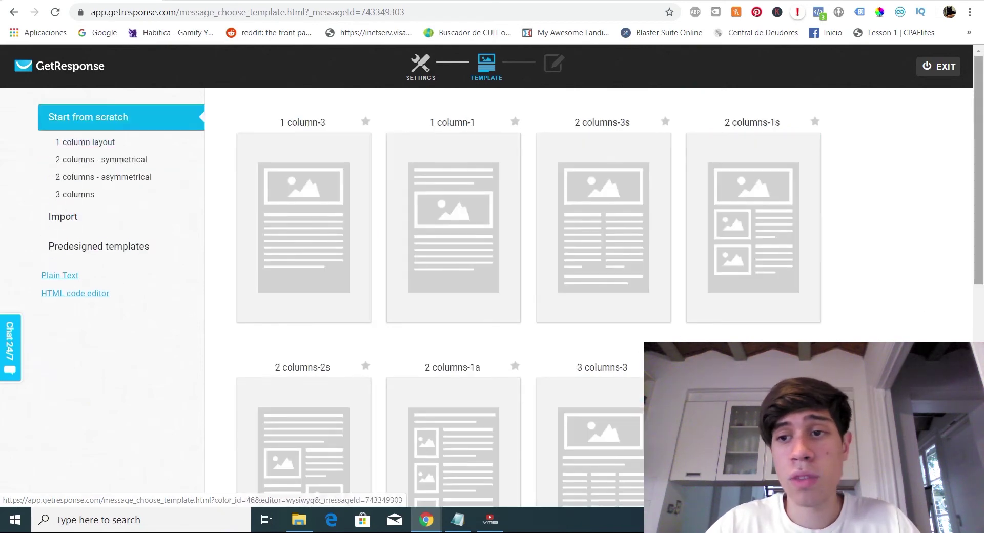
{"action": "left_click_drag", "start_coordinate": [981, 153], "coordinate": [927, 310]}
{"action": "mouse_move", "coordinate": [453, 310]}
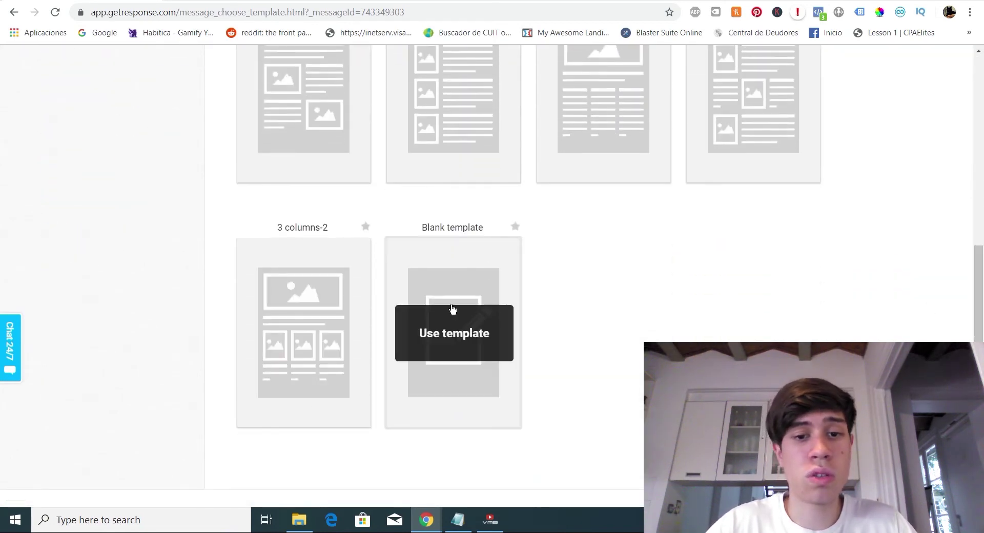
{"action": "left_click", "coordinate": [484, 351]}
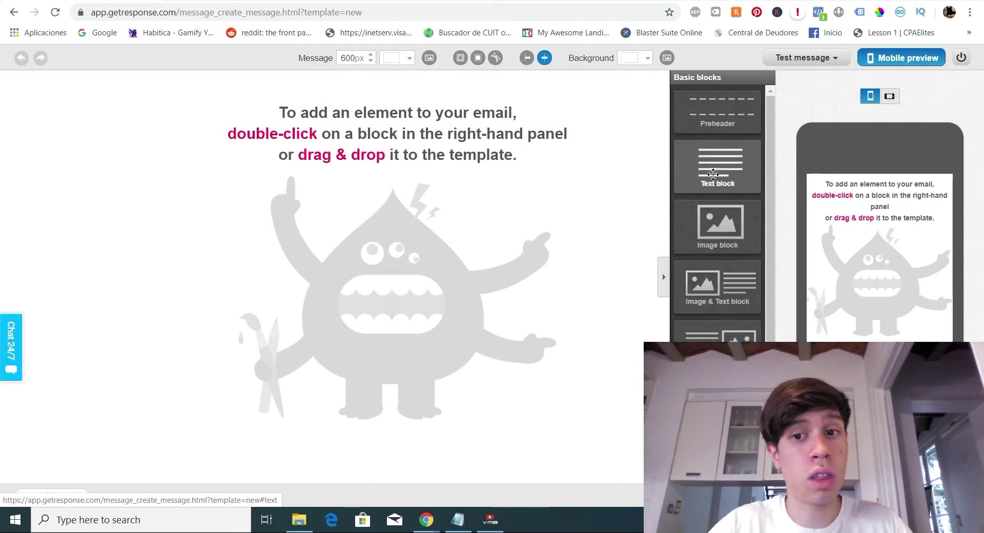
- Drop a Lorem ipsum text block into the blank email
{"action": "left_click_drag", "start_coordinate": [720, 179], "coordinate": [376, 129]}
{"action": "left_click", "coordinate": [285, 143]}
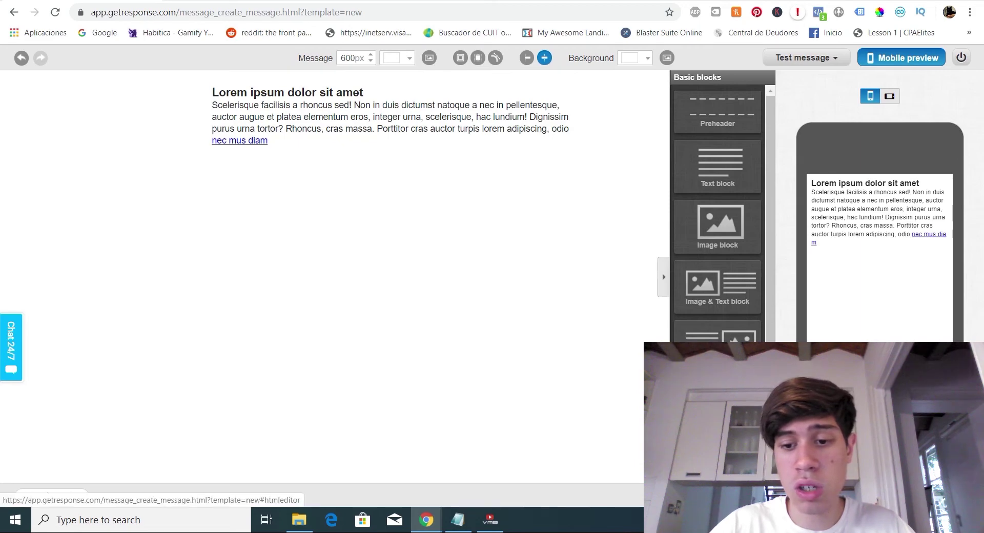
{"action": "left_click", "coordinate": [800, 496]}
{"action": "left_click", "coordinate": [458, 367]}
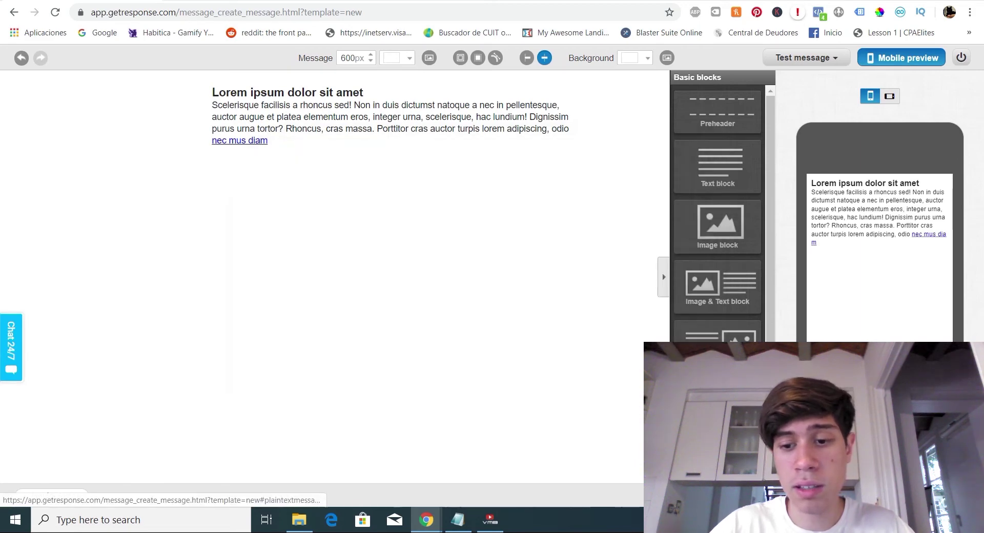
- Generate the wrapped plain-text version, then continue to the Create Autoresponder form
{"action": "left_click", "coordinate": [549, 197]}
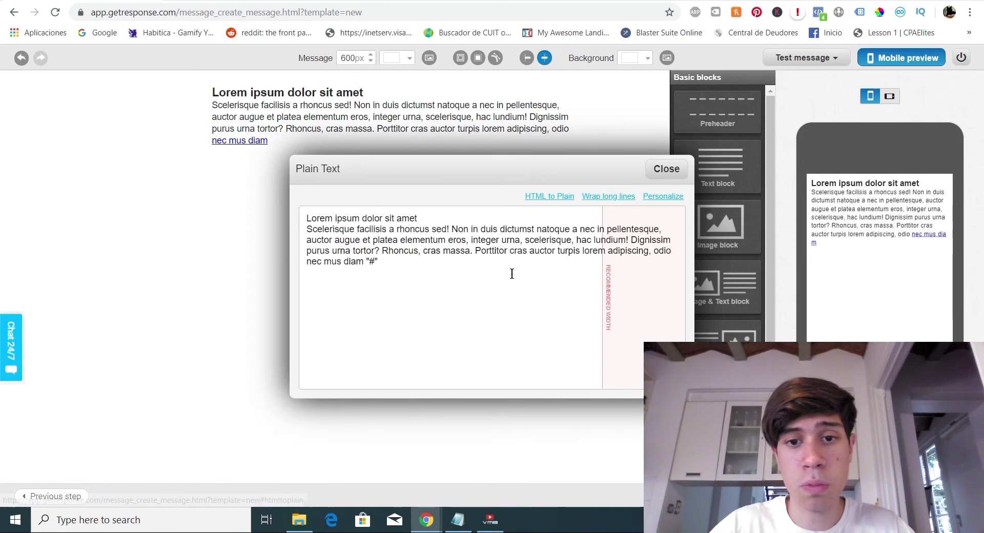
{"action": "left_click", "coordinate": [611, 198]}
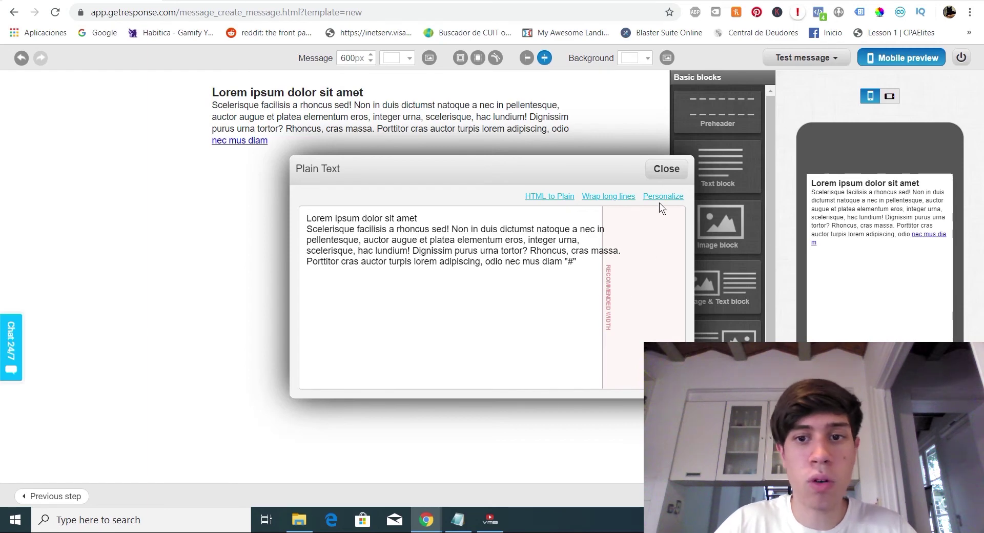
{"action": "left_click", "coordinate": [666, 169]}
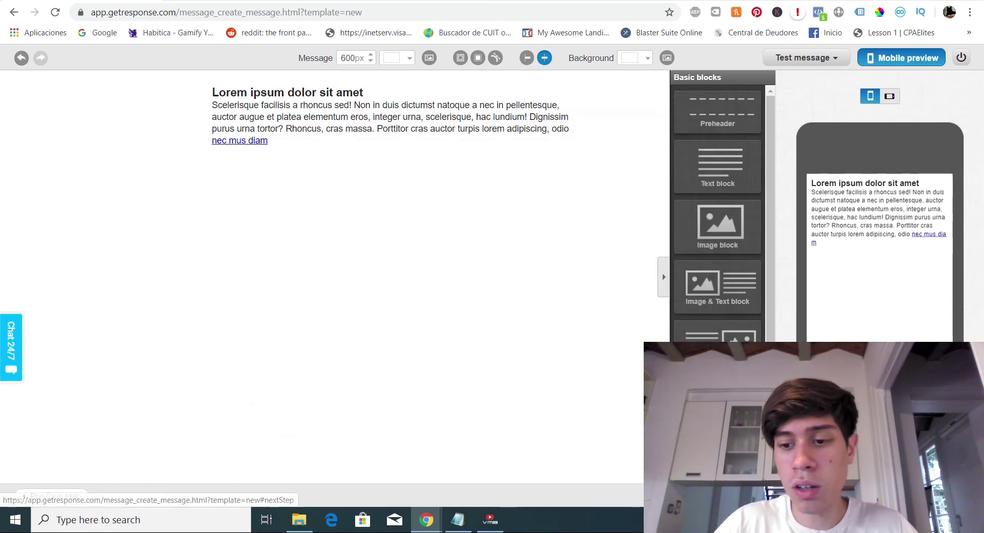
{"action": "left_click", "coordinate": [572, 251]}
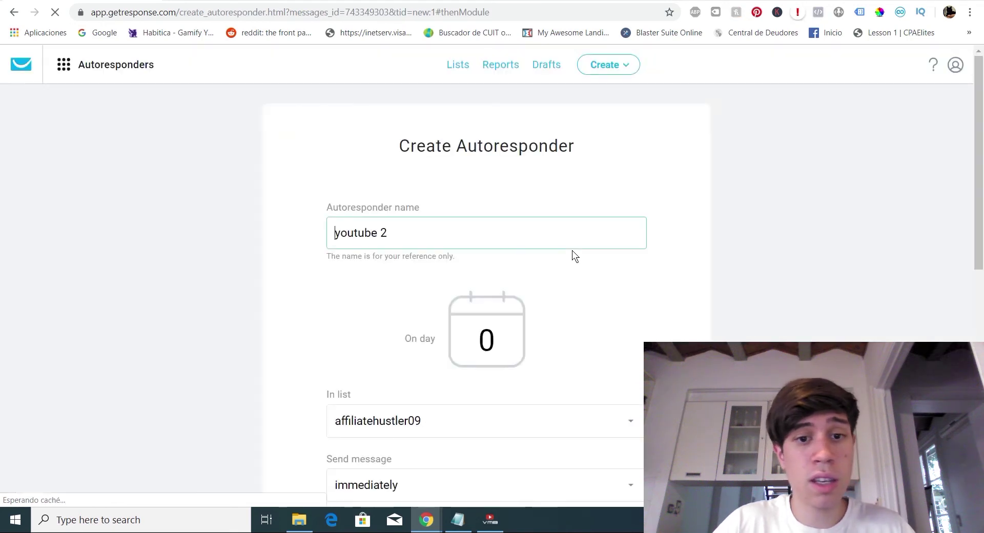
{"action": "scroll", "coordinate": [550, 194], "scroll_direction": "down", "scroll_amount": 1}
{"action": "left_click_drag", "start_coordinate": [502, 275], "coordinate": [457, 272]}
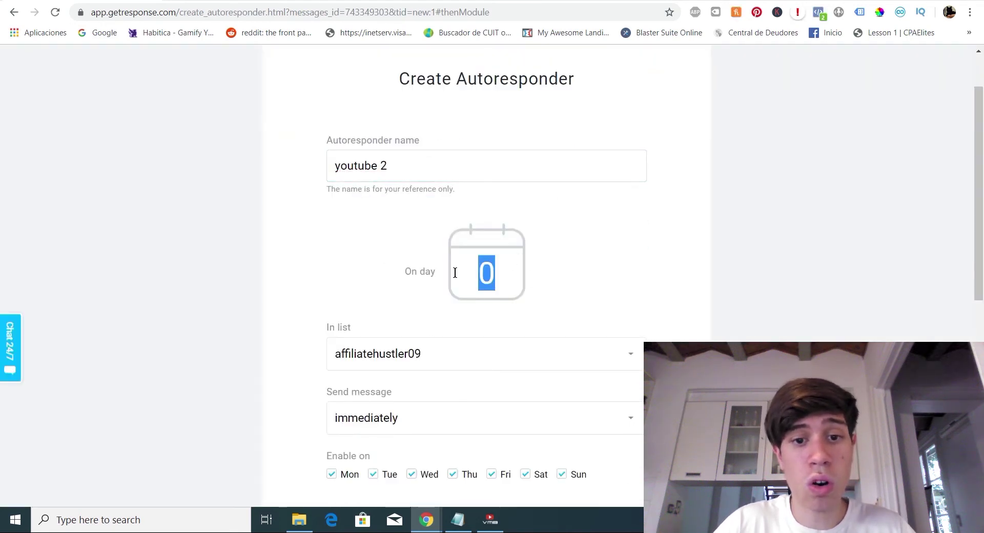
{"action": "left_click", "coordinate": [488, 272]}
{"action": "double_click", "coordinate": [487, 271]}
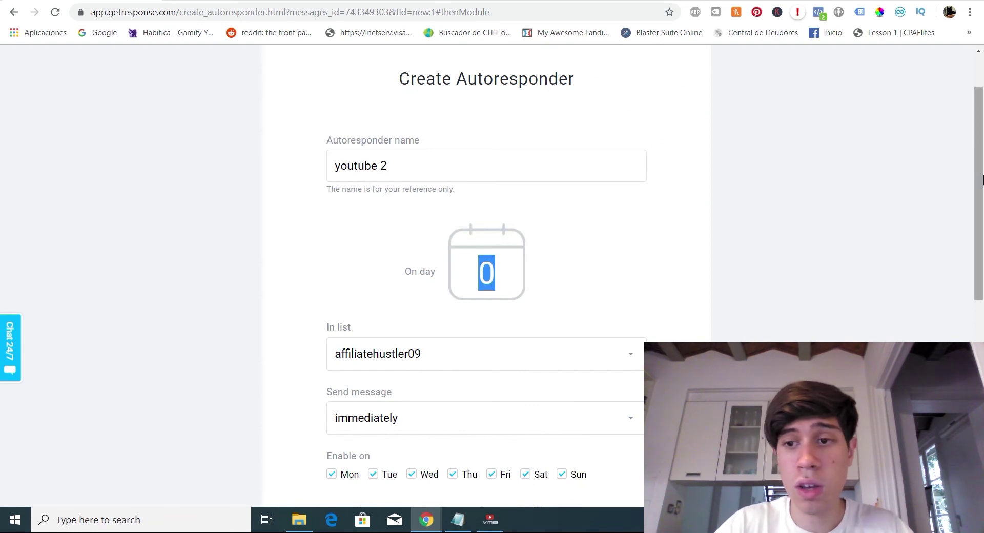
{"action": "type", "text": "1"}
{"action": "key", "text": "BackSpace"}
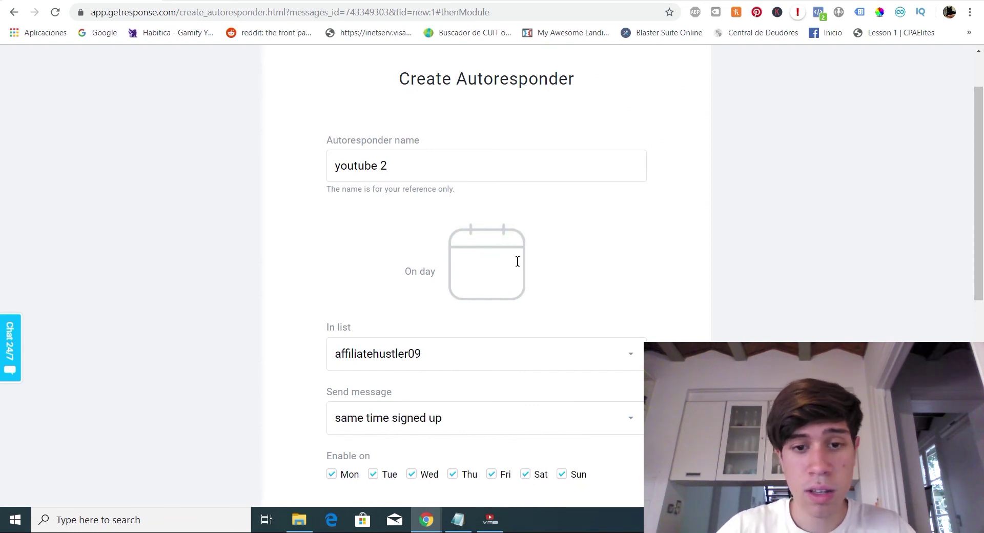
{"action": "type", "text": "2"}
{"action": "key", "text": "BackSpace"}
{"action": "type", "text": "3"}
{"action": "key", "text": "BackSpace"}
{"action": "type", "text": "1"}
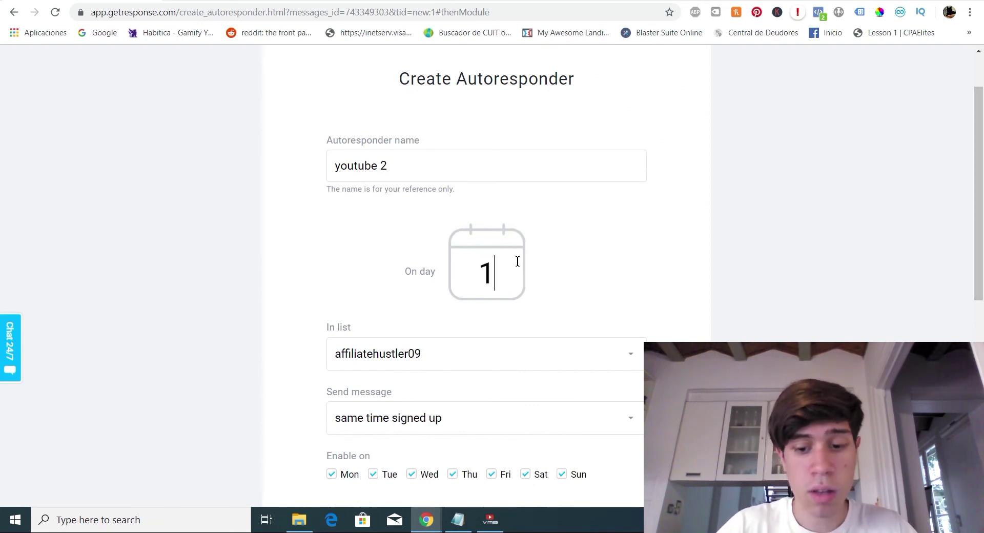
{"action": "key", "text": "BackSpace"}
{"action": "type", "text": "0"}
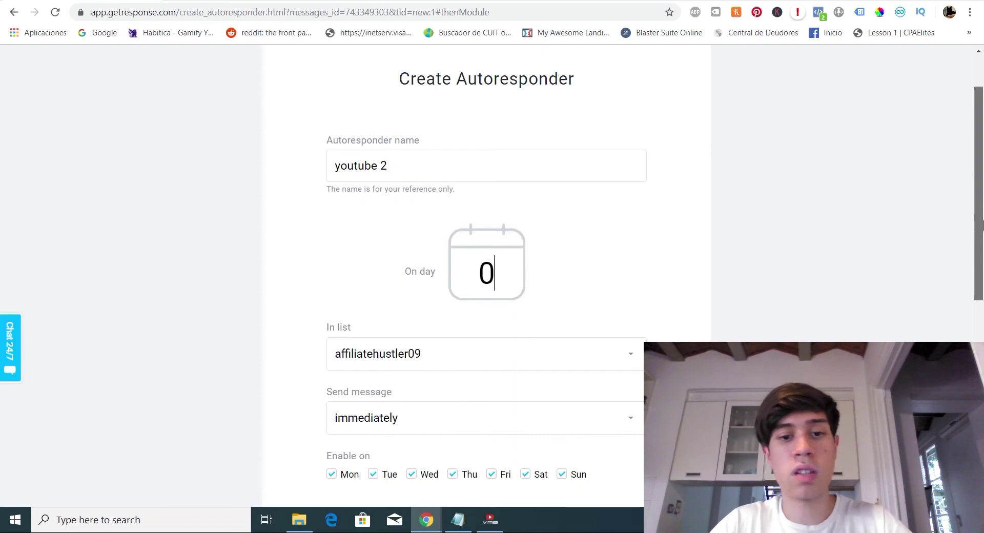
- Set the message to send immediately, then save and publish the youtube 2 autoresponder
{"action": "scroll", "coordinate": [983, 307], "scroll_direction": "down", "scroll_amount": 4}
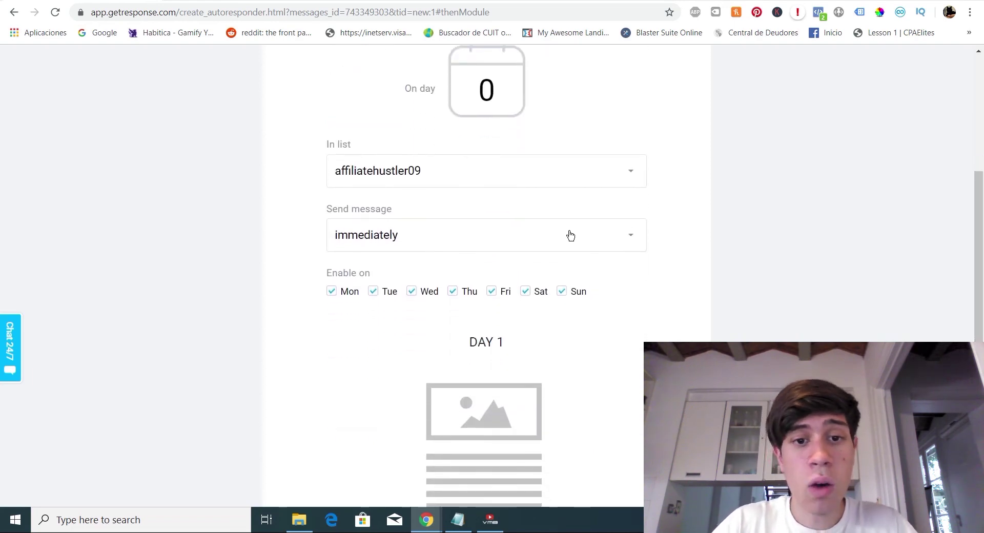
{"action": "left_click", "coordinate": [568, 235]}
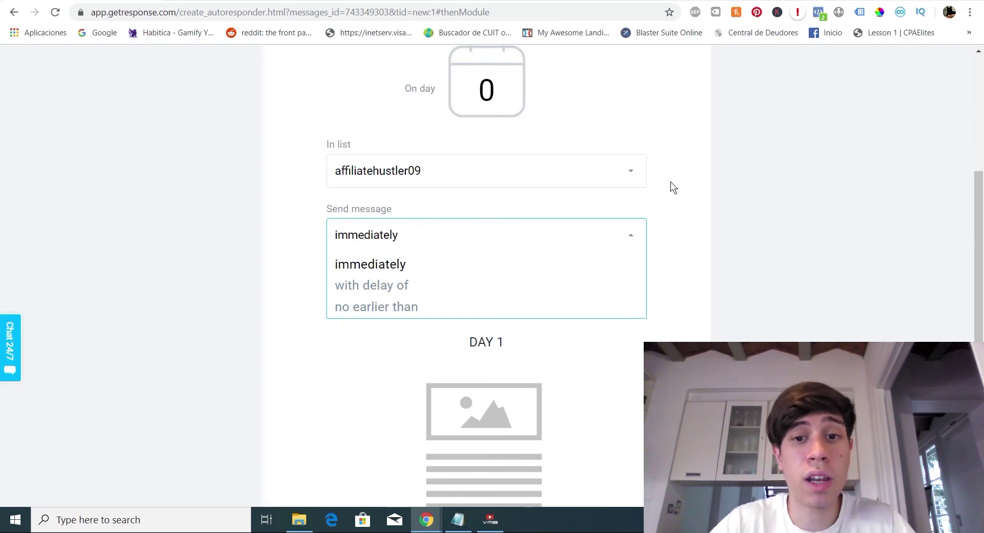
{"action": "left_click", "coordinate": [686, 178]}
{"action": "left_click", "coordinate": [337, 234]}
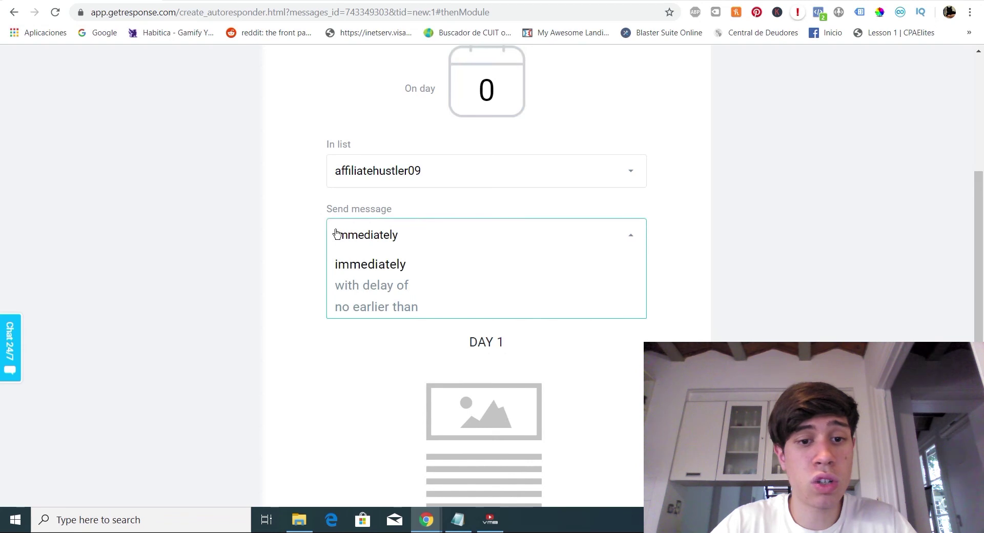
{"action": "left_click", "coordinate": [377, 286]}
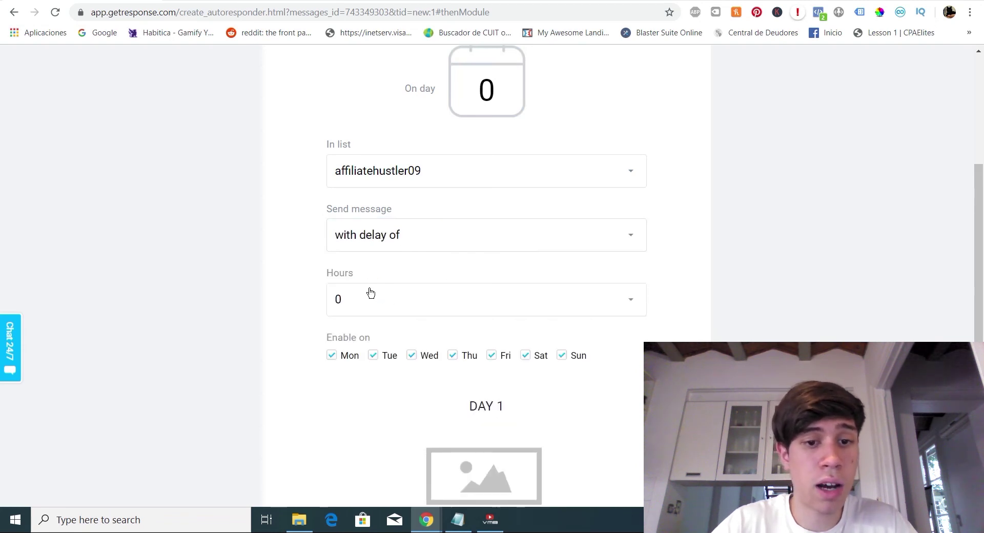
{"action": "left_click", "coordinate": [398, 237]}
{"action": "left_click", "coordinate": [398, 310]}
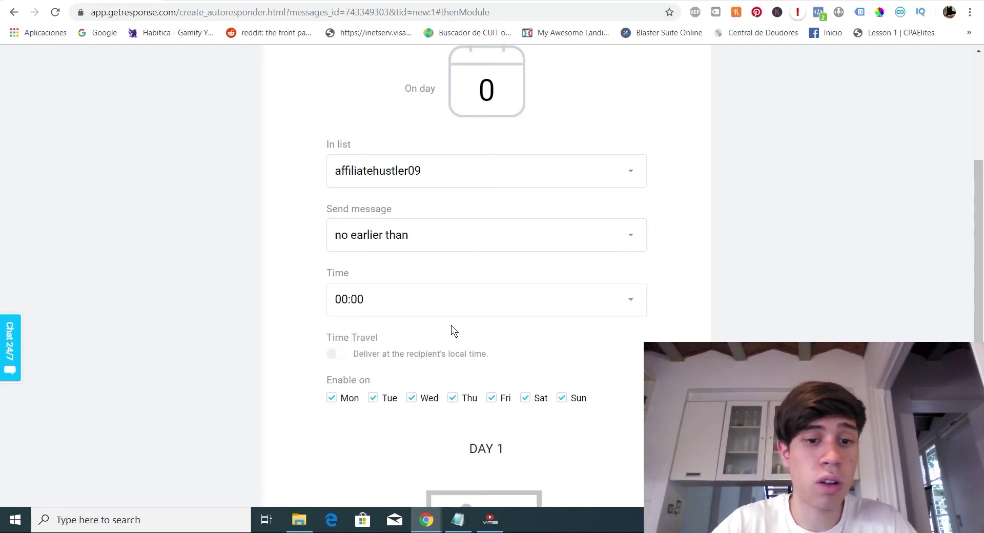
{"action": "left_click", "coordinate": [411, 245]}
{"action": "left_click", "coordinate": [413, 271]}
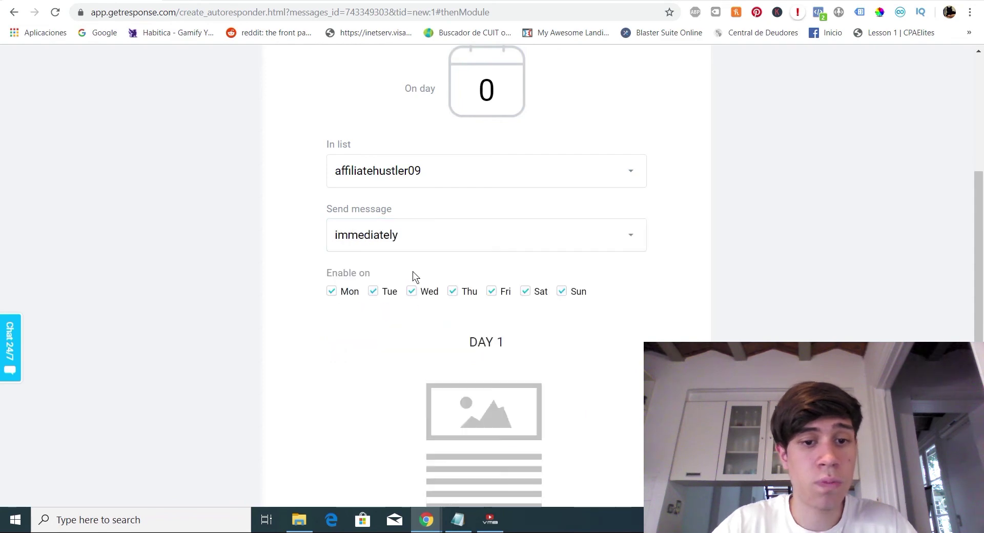
{"action": "scroll", "coordinate": [684, 259], "scroll_direction": "down", "scroll_amount": 5}
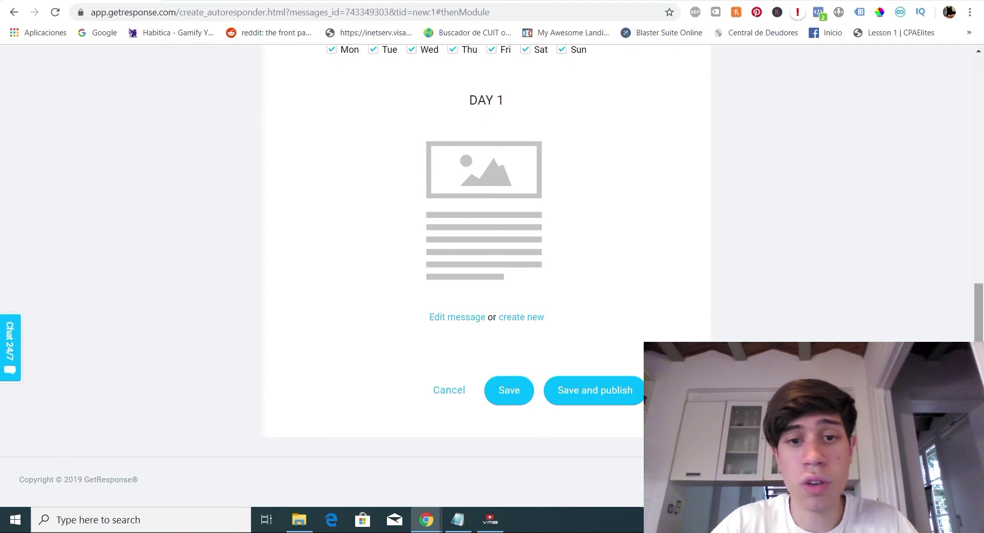
{"action": "left_click", "coordinate": [589, 399]}
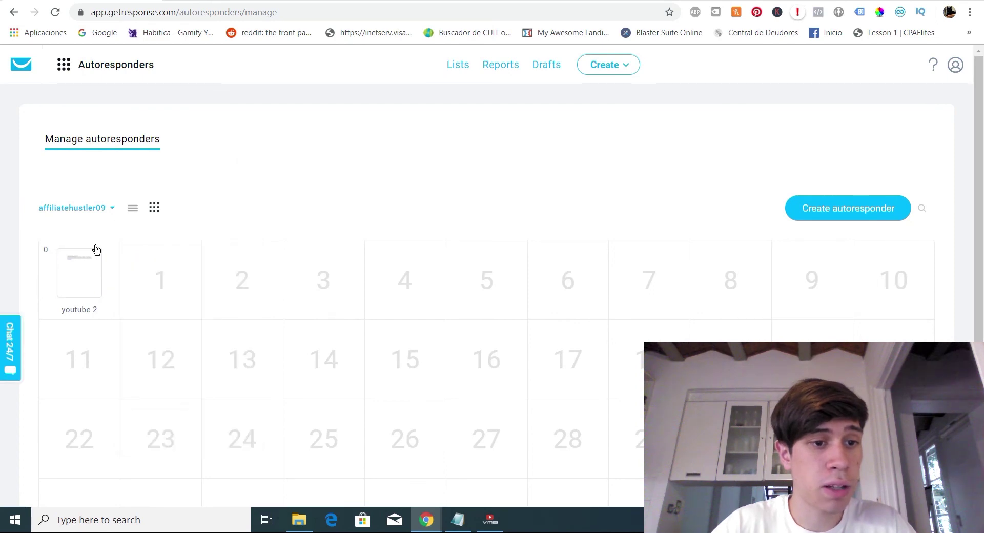
{"action": "mouse_move", "coordinate": [82, 242]}
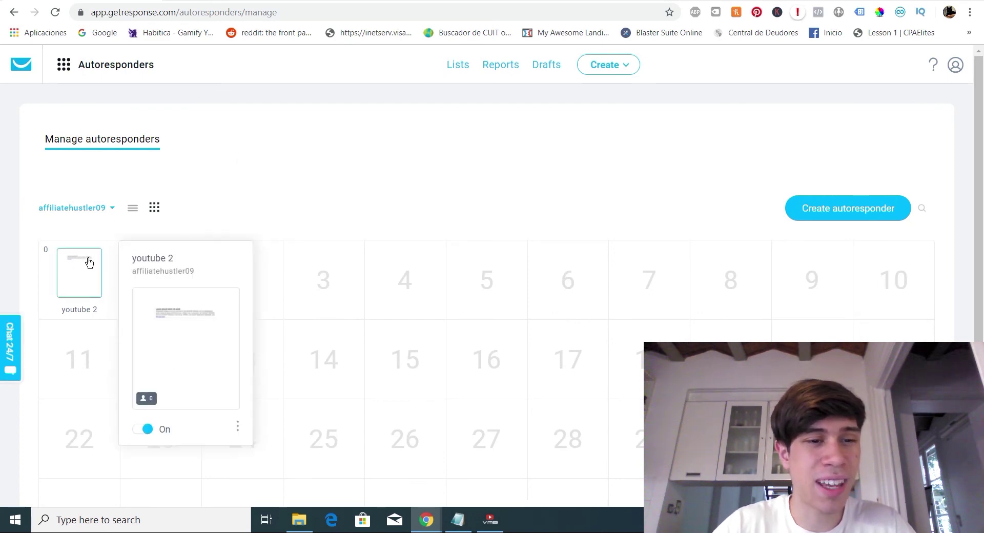
{"action": "mouse_move", "coordinate": [169, 277]}
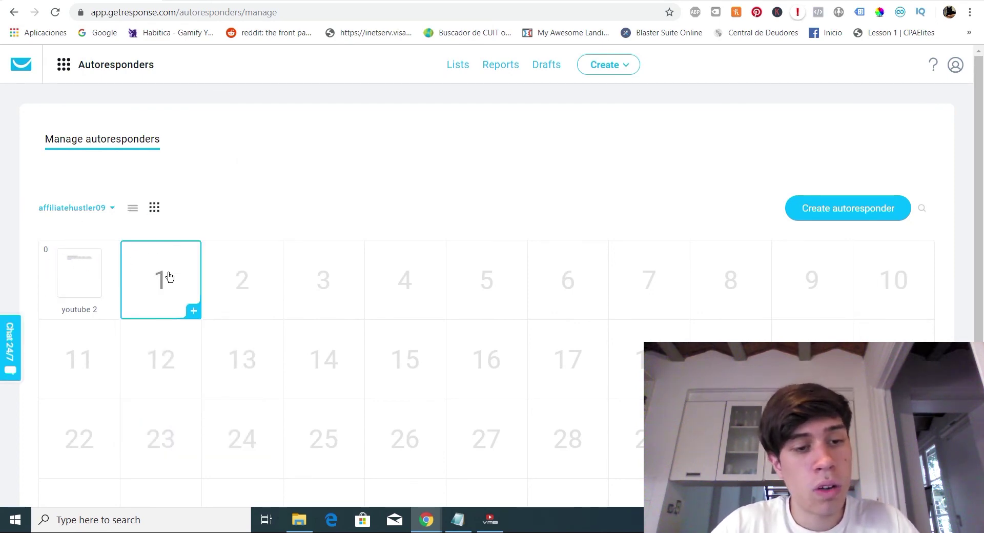